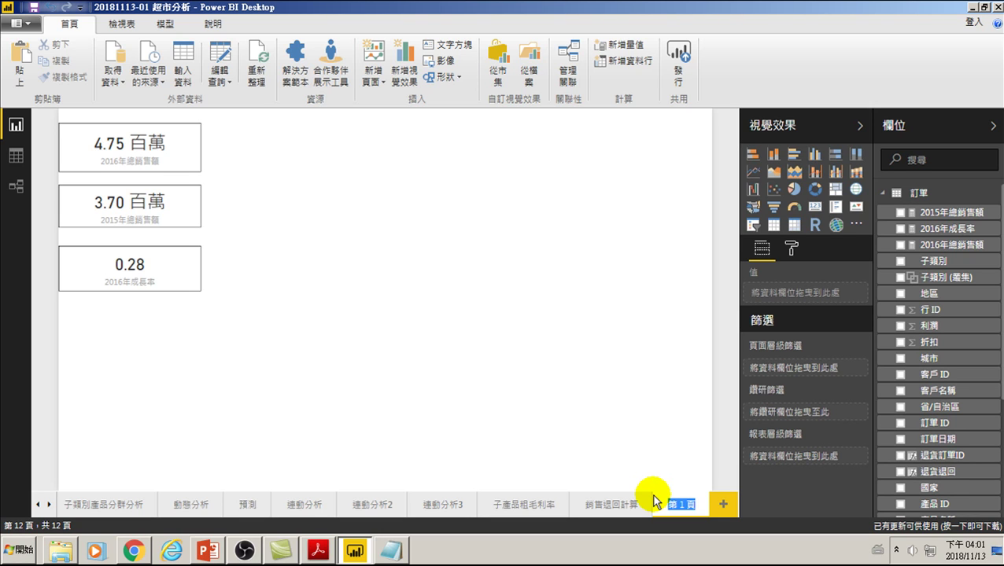
Replace the last page's name 第 1 頁 with 真實數據
{"action": "key", "text": "BackSpace"}
{"action": "type", "text": "真實數據"}
{"action": "key", "text": "Return"}
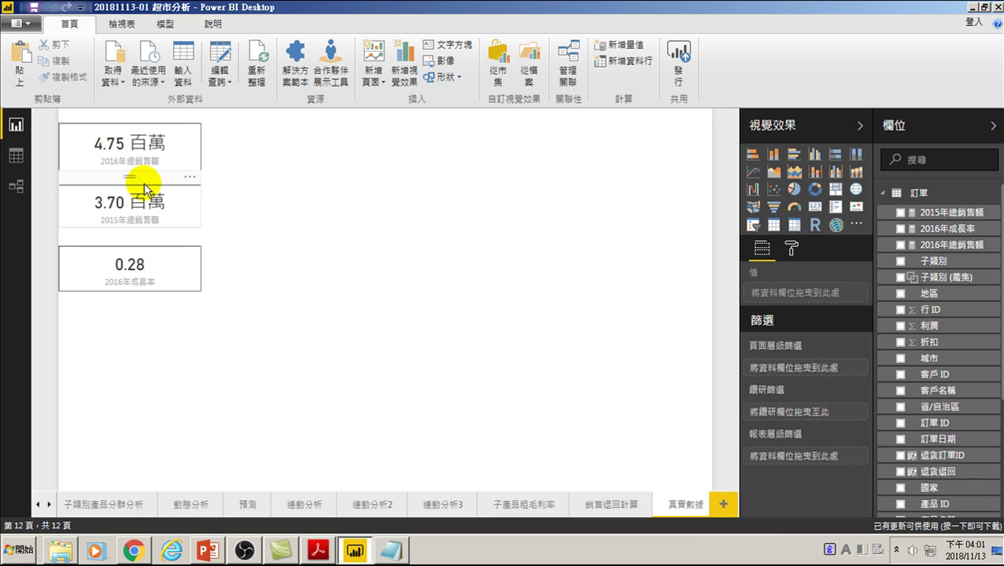
{"action": "left_click", "coordinate": [38, 504]}
{"action": "left_click", "coordinate": [38, 504]}
{"action": "left_click", "coordinate": [37, 504]}
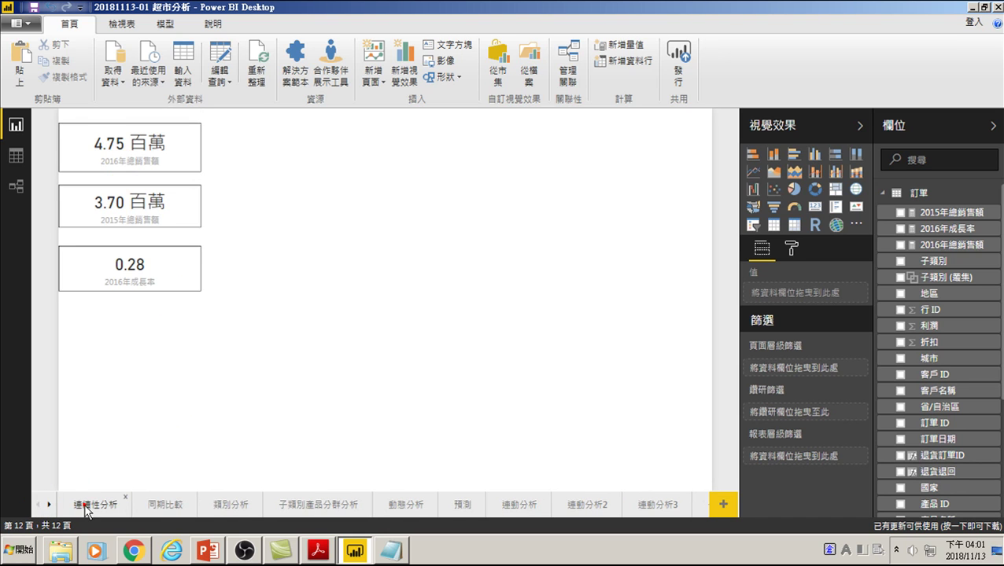
{"action": "left_click", "coordinate": [85, 507]}
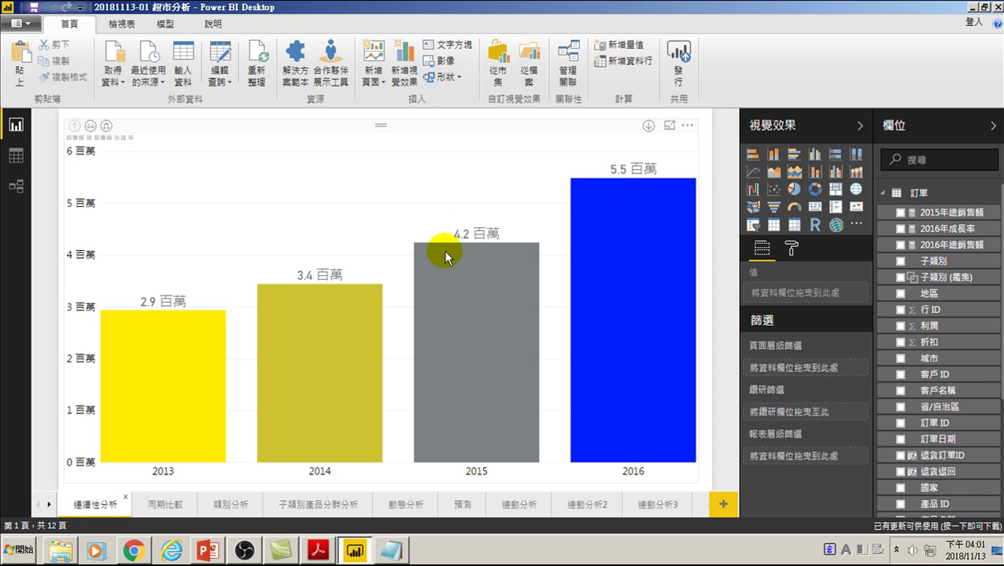
{"action": "left_click", "coordinate": [48, 504]}
{"action": "left_click", "coordinate": [48, 504]}
{"action": "left_click", "coordinate": [48, 505]}
{"action": "left_click", "coordinate": [673, 504]}
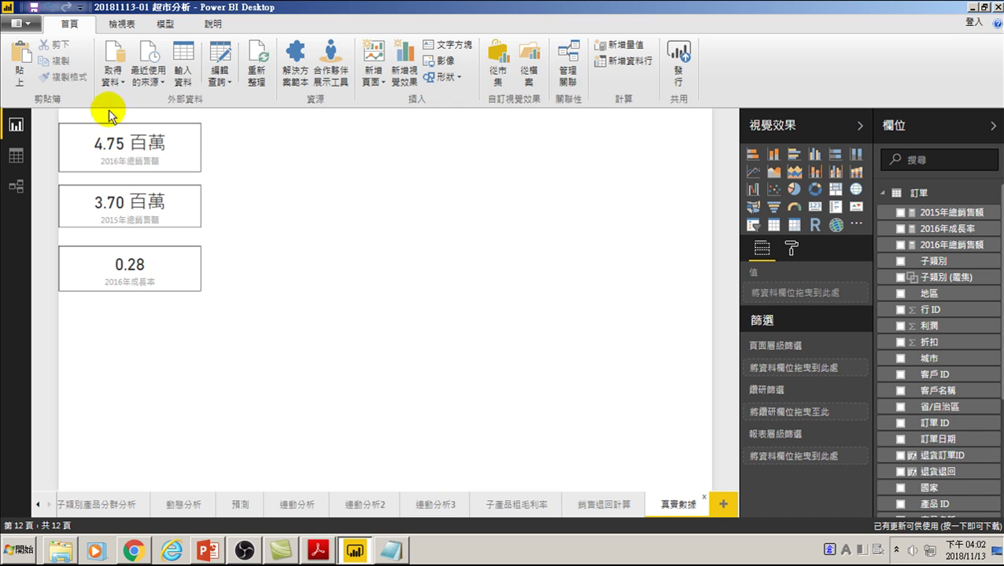
{"action": "left_click", "coordinate": [29, 26]}
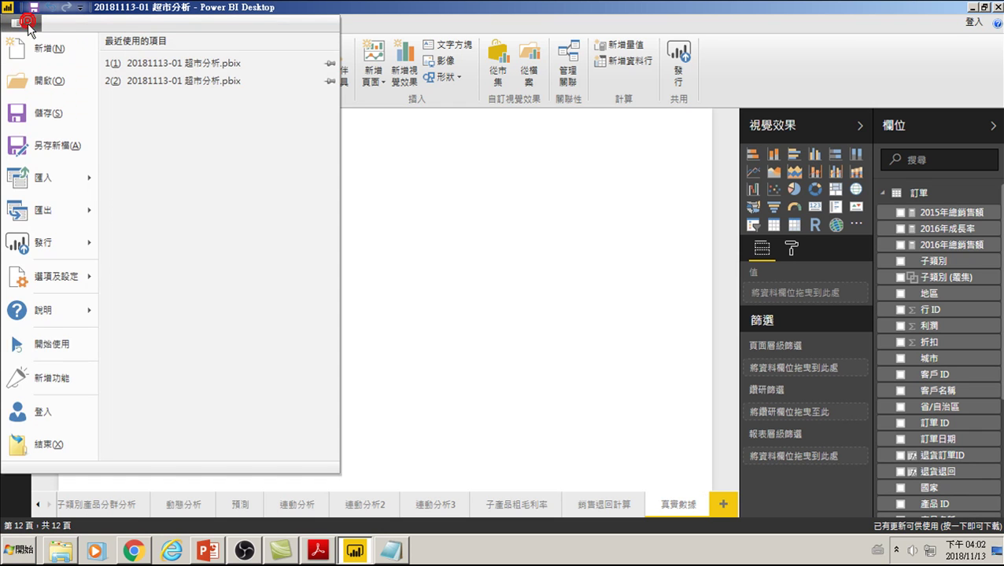
{"action": "left_click", "coordinate": [47, 147]}
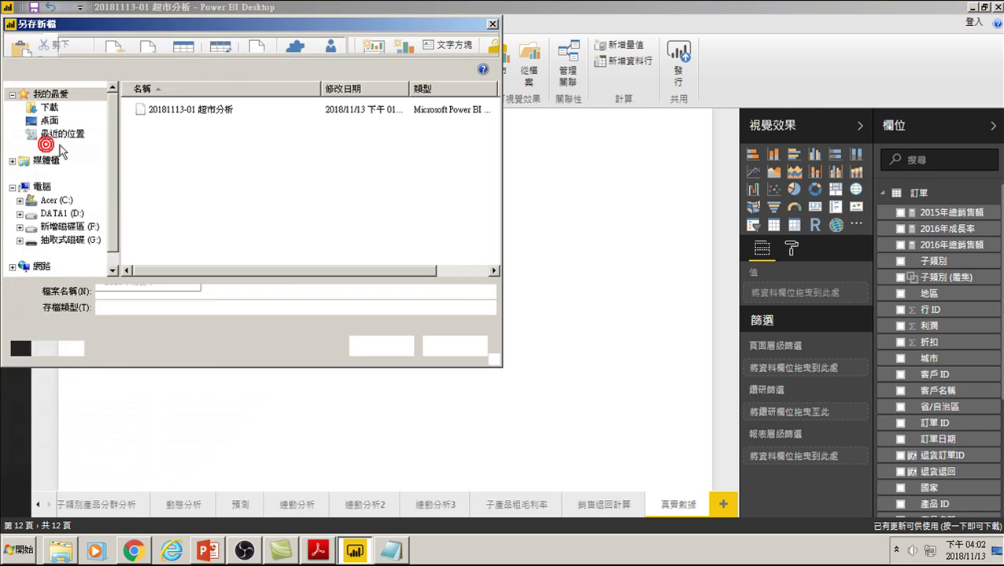
{"action": "left_click", "coordinate": [142, 291]}
{"action": "left_click_drag", "start_coordinate": [142, 291], "coordinate": [146, 291]}
{"action": "type", "text": "2"}
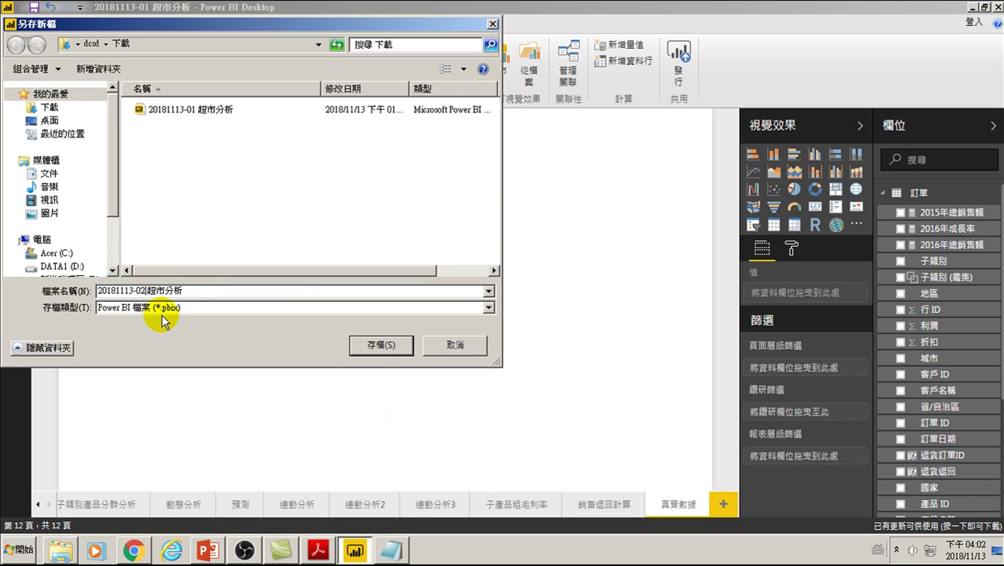
{"action": "left_click", "coordinate": [380, 345]}
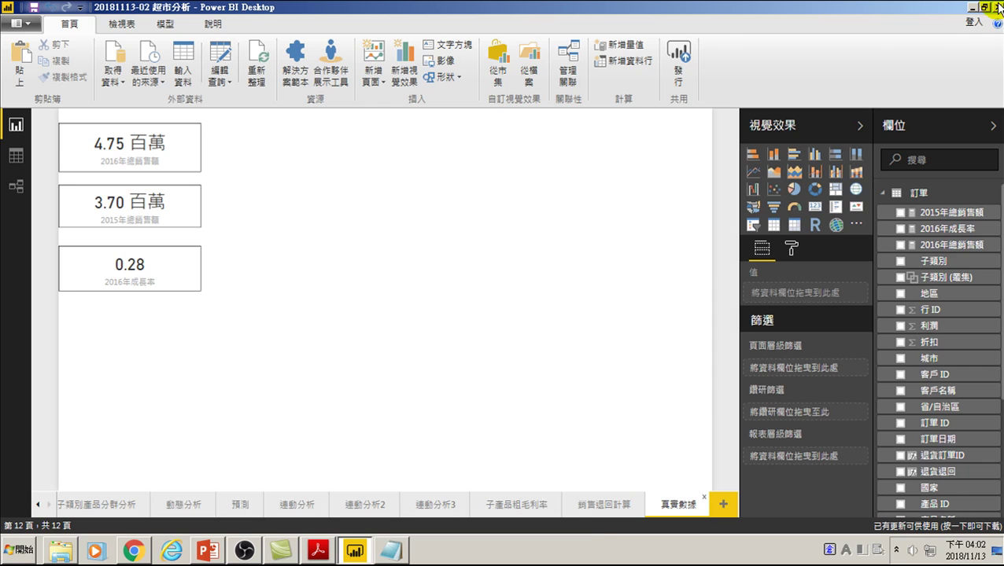
{"action": "left_click", "coordinate": [971, 6]}
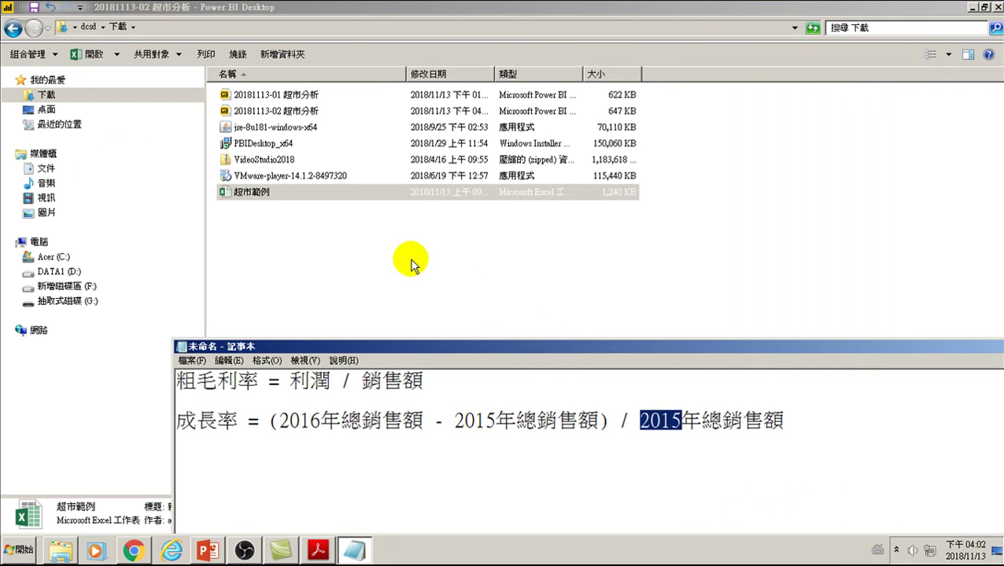
Open the 超市範例 workbook from the Downloads folder in Excel
{"action": "left_click", "coordinate": [339, 246]}
{"action": "left_click", "coordinate": [254, 195]}
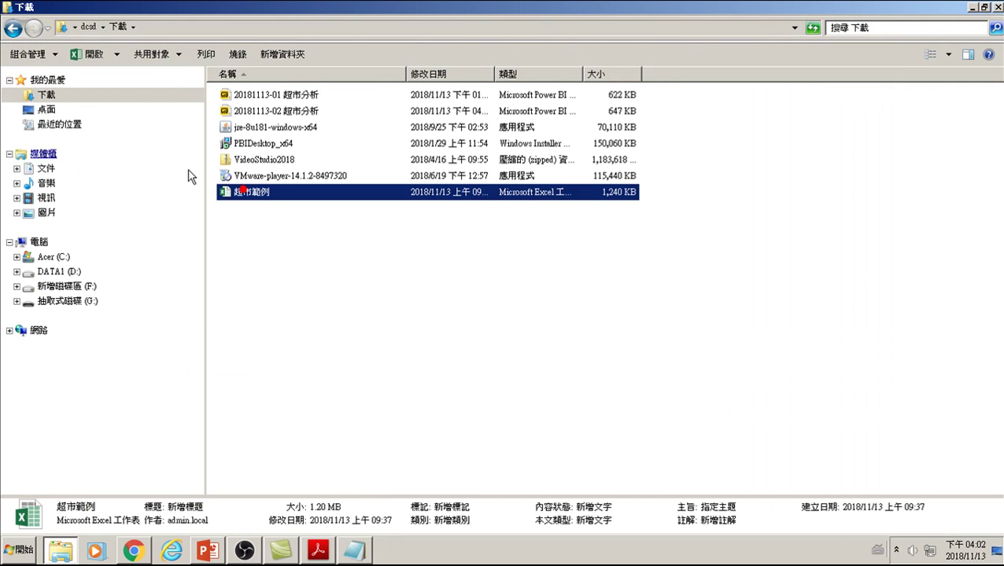
{"action": "double_click", "coordinate": [255, 200]}
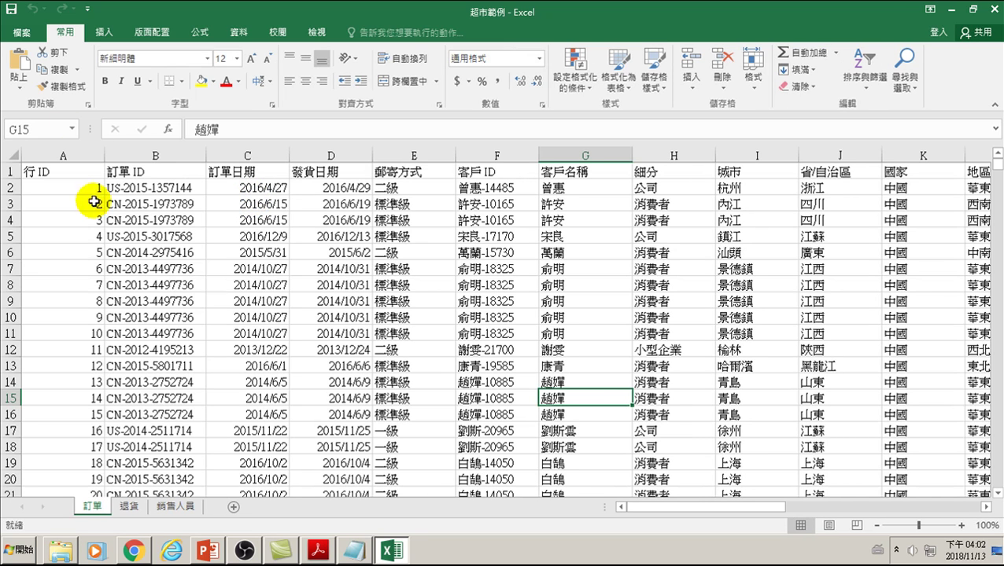
Copy the last order row 10001 into the empty row 10002
{"action": "left_click", "coordinate": [75, 236]}
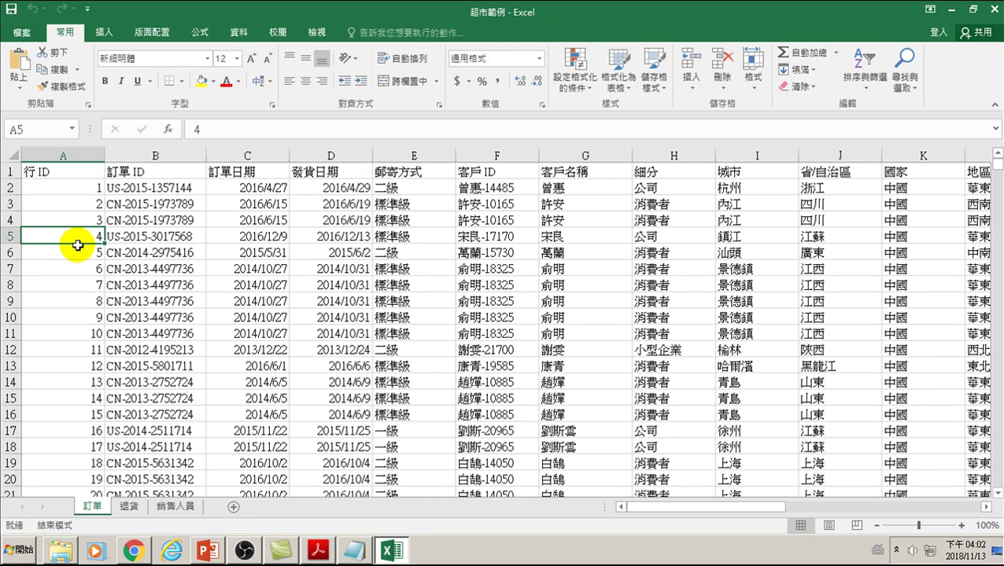
{"action": "key", "text": "Down"}
{"action": "key", "text": "Down"}
{"action": "scroll", "coordinate": [77, 245], "scroll_direction": "down", "scroll_amount": 1}
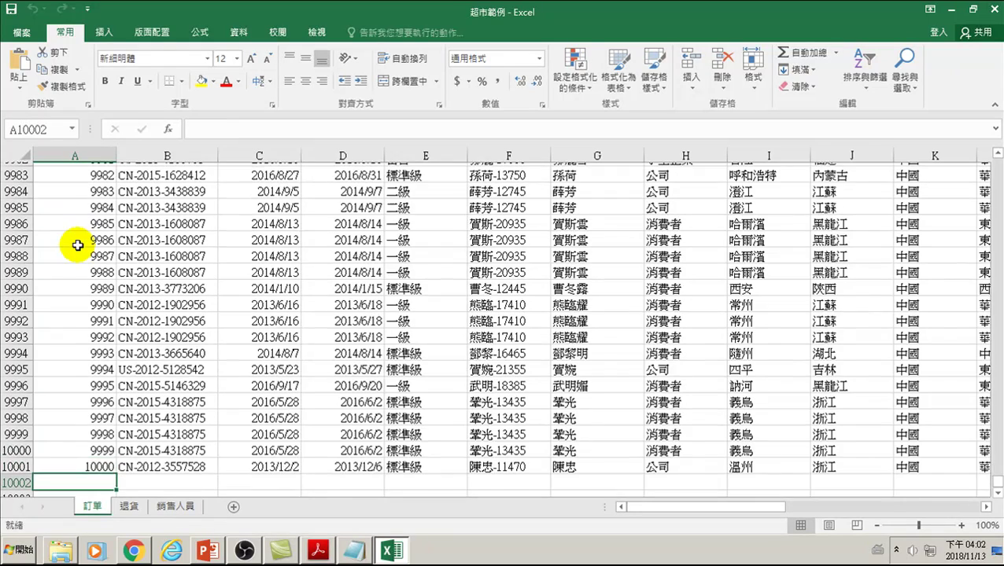
{"action": "key", "text": "Down"}
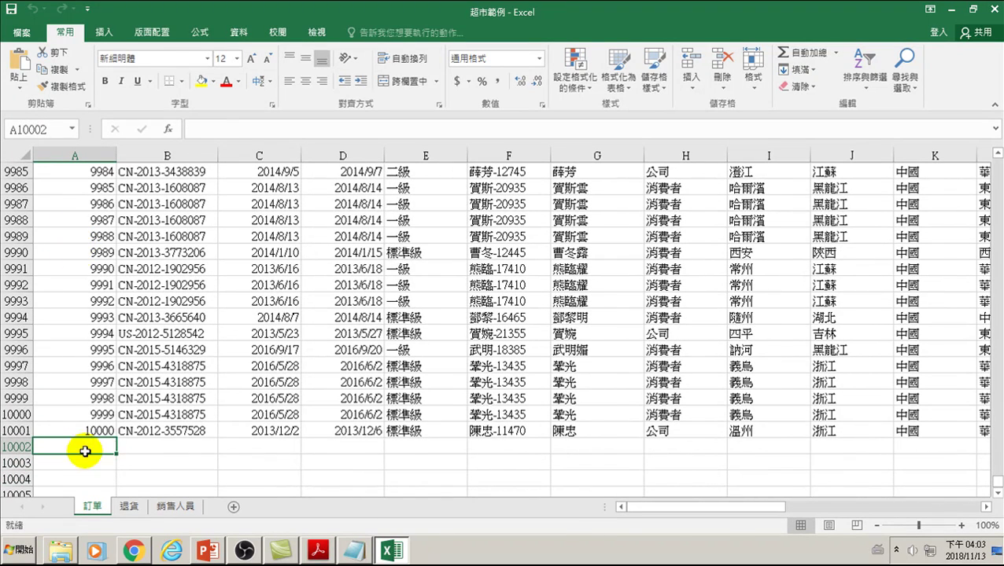
{"action": "left_click", "coordinate": [17, 431]}
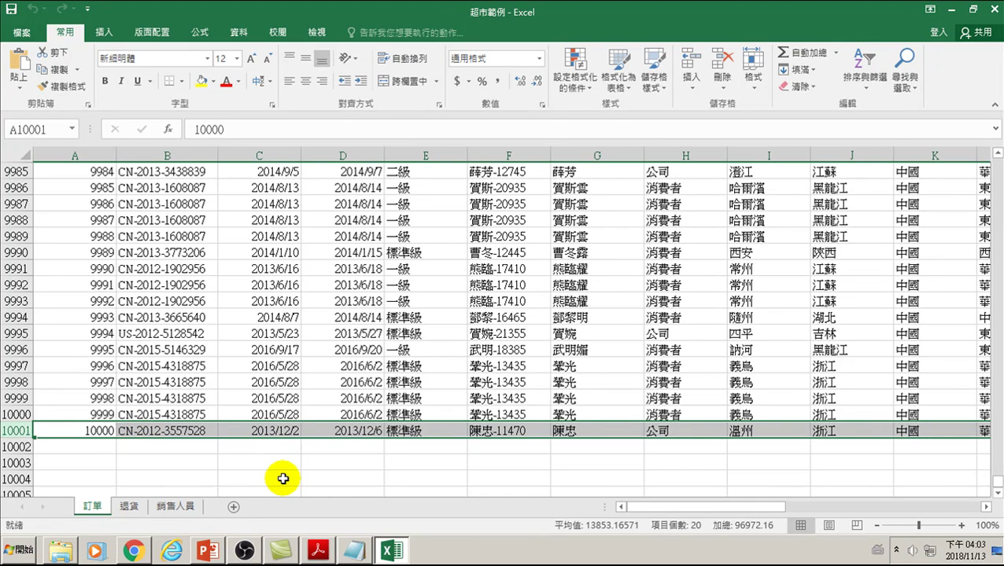
{"action": "key", "text": "ctrl+c"}
{"action": "left_click", "coordinate": [70, 448]}
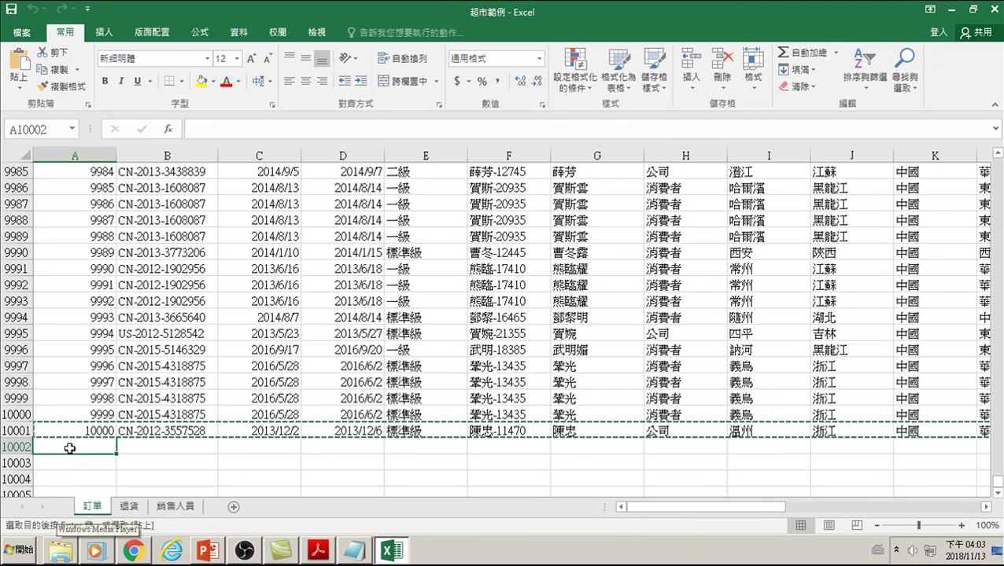
{"action": "key", "text": "ctrl+v"}
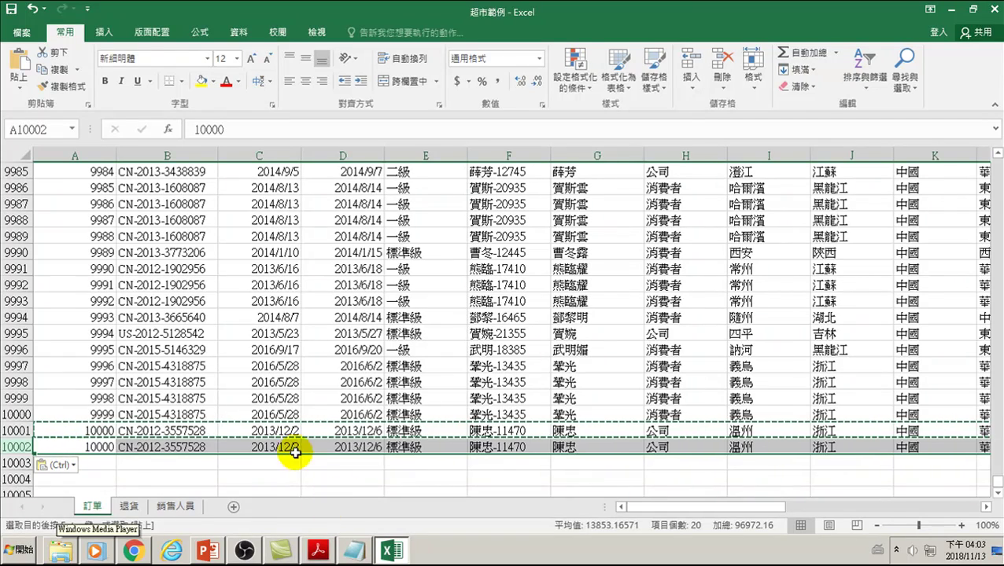
Change row 10002's order date to 2017/12/2 and its order ID's last digit to 9
{"action": "left_click", "coordinate": [295, 452]}
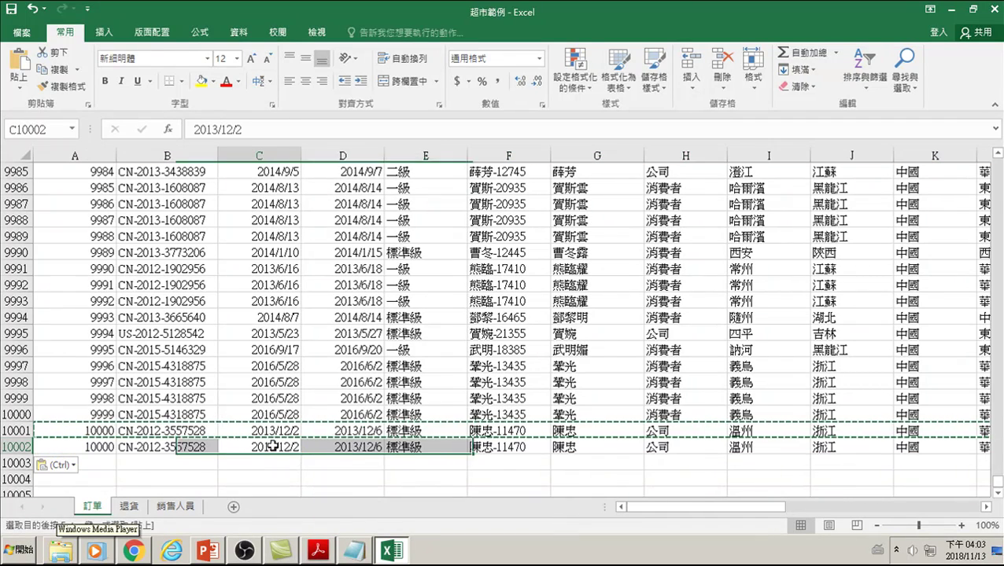
{"action": "left_click", "coordinate": [212, 130]}
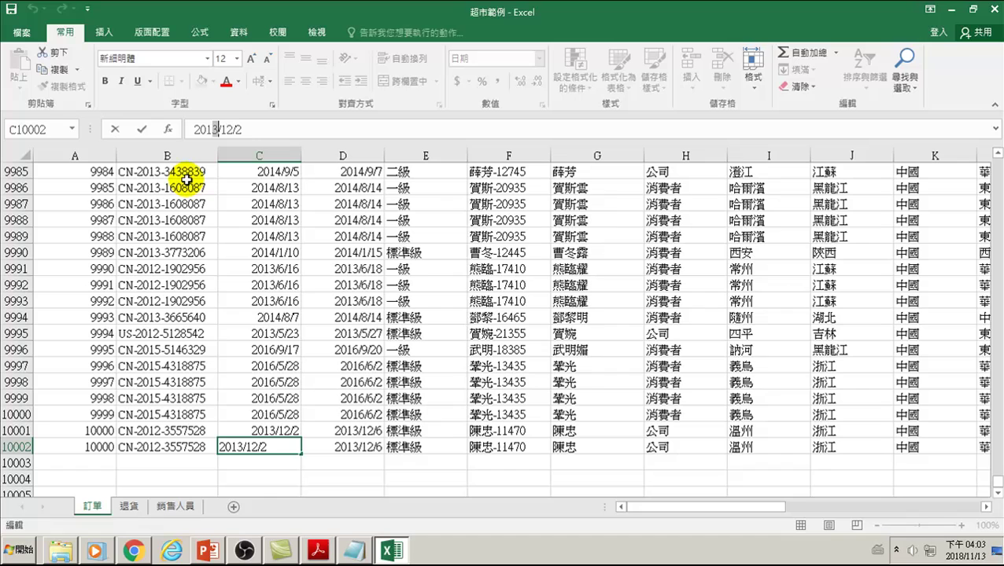
{"action": "type", "text": "7"}
{"action": "key", "text": "Return"}
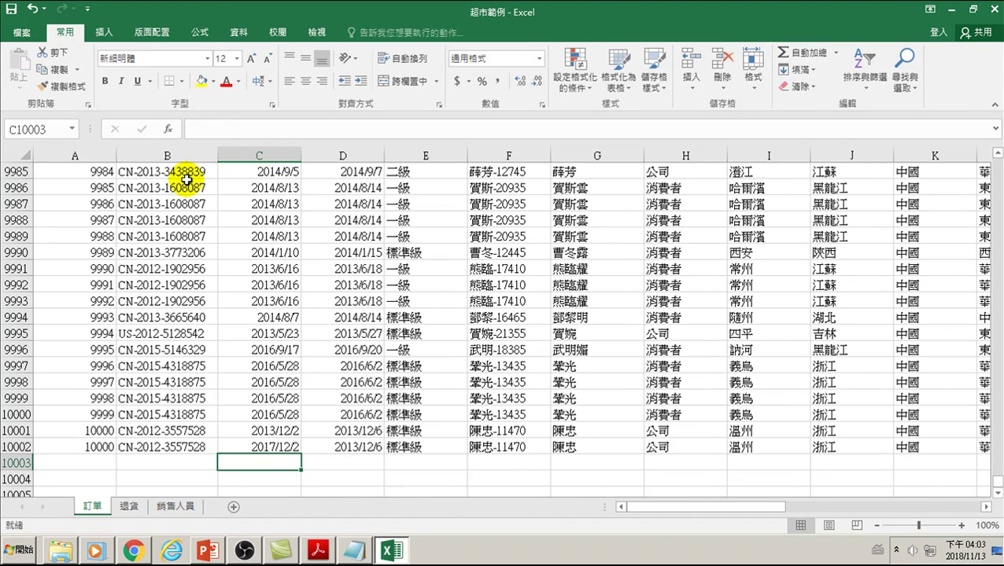
{"action": "left_click", "coordinate": [201, 447]}
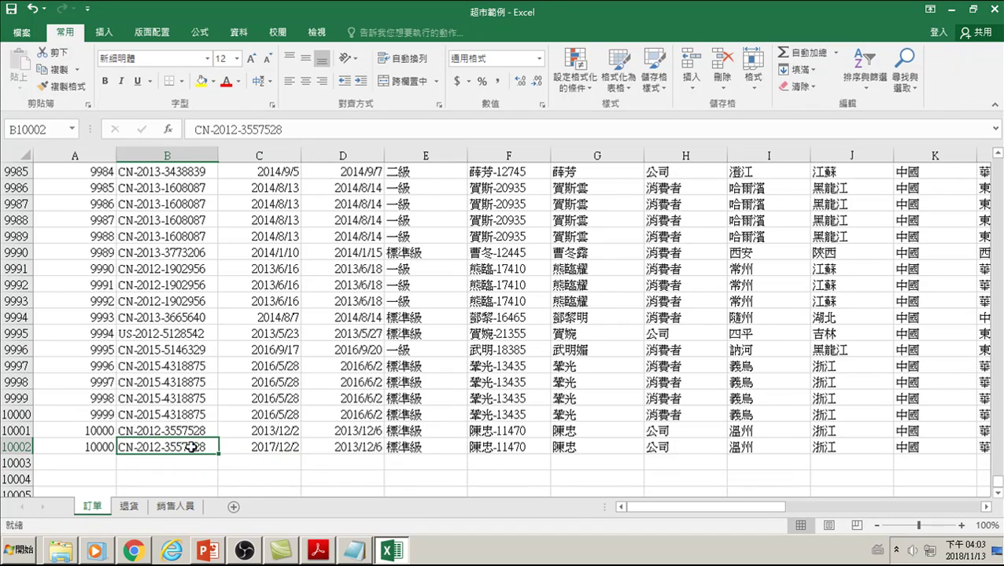
{"action": "left_click", "coordinate": [300, 133]}
{"action": "type", "text": "9"}
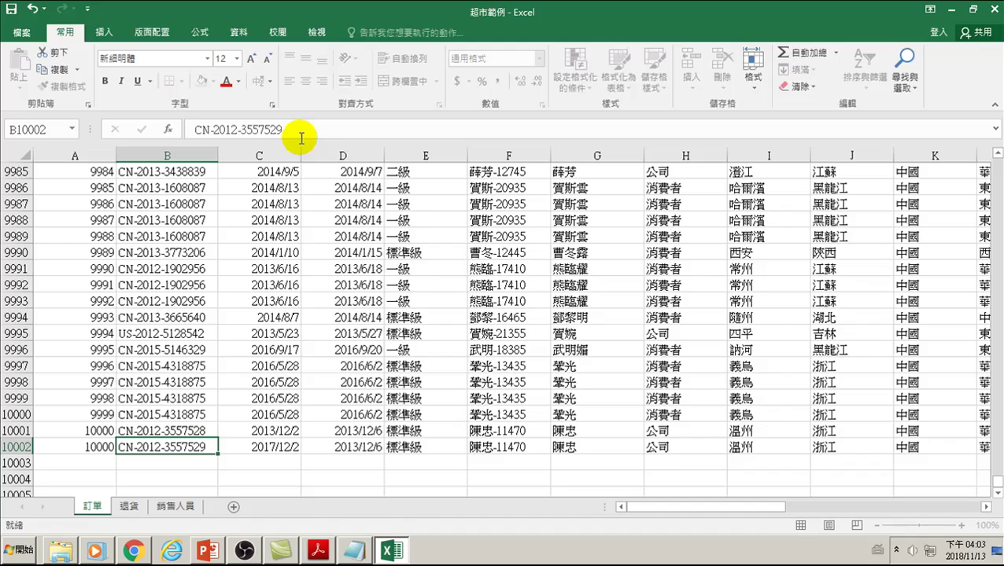
{"action": "key", "text": "Return"}
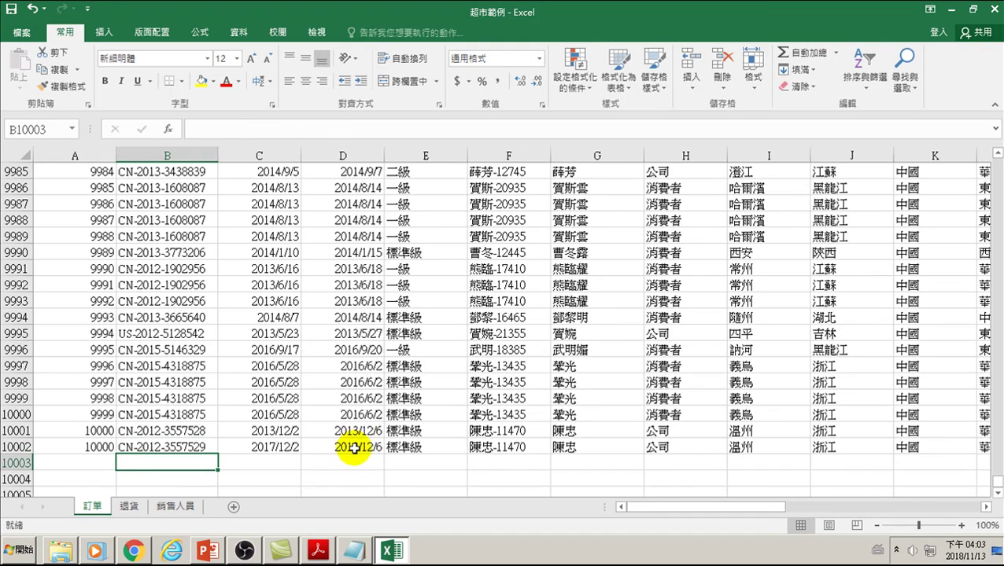
{"action": "left_click", "coordinate": [354, 445]}
Set the sales amount in Q10002 to 1000000, then save and close the workbook
{"action": "scroll", "coordinate": [370, 394], "scroll_direction": "up", "scroll_amount": 1}
{"action": "scroll", "coordinate": [366, 390], "scroll_direction": "up", "scroll_amount": 1}
{"action": "scroll", "coordinate": [351, 373], "scroll_direction": "down", "scroll_amount": 3}
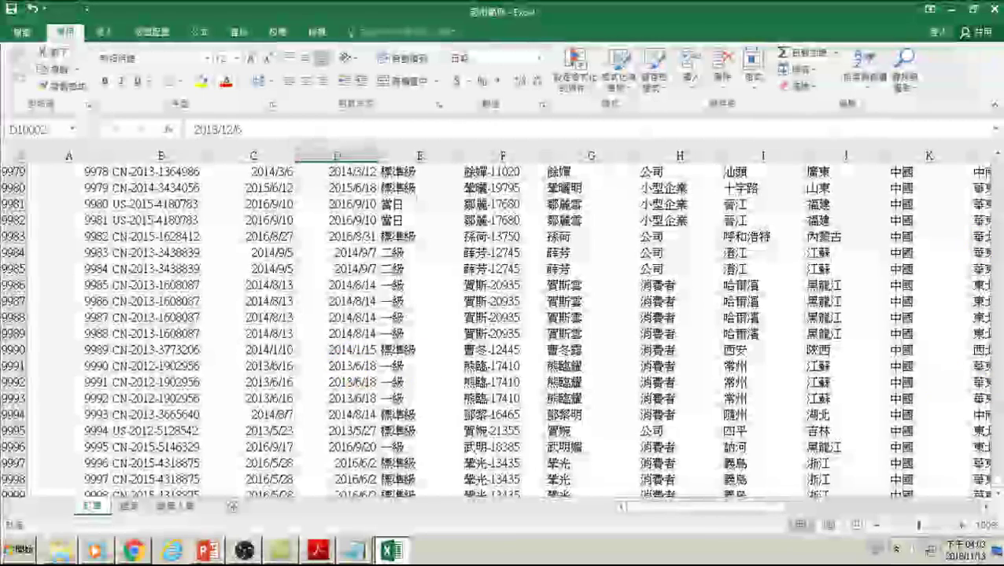
{"action": "left_click_drag", "start_coordinate": [995, 385], "coordinate": [997, 169]}
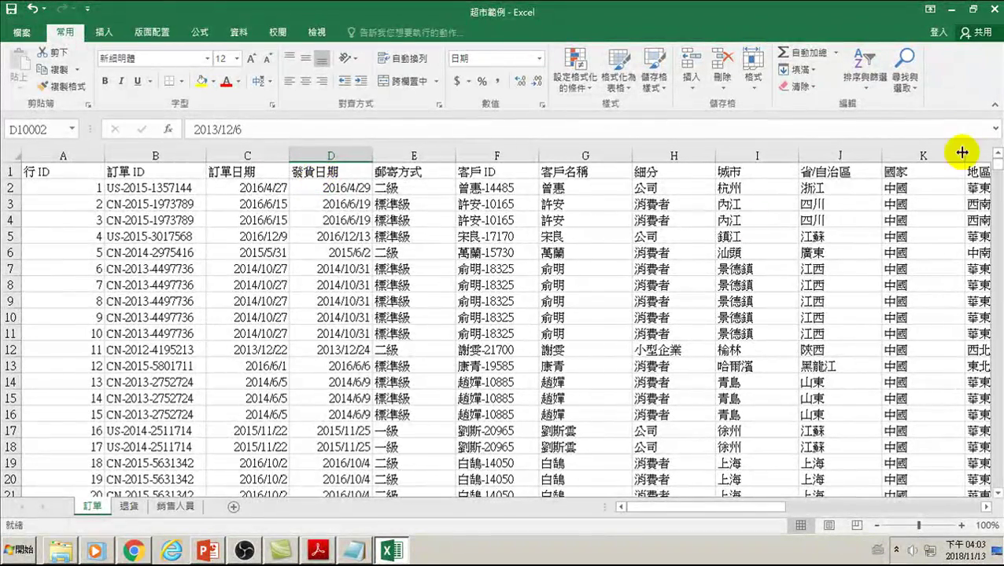
{"action": "left_click_drag", "start_coordinate": [997, 167], "coordinate": [981, 476]}
{"action": "left_click_drag", "start_coordinate": [642, 508], "coordinate": [822, 511]}
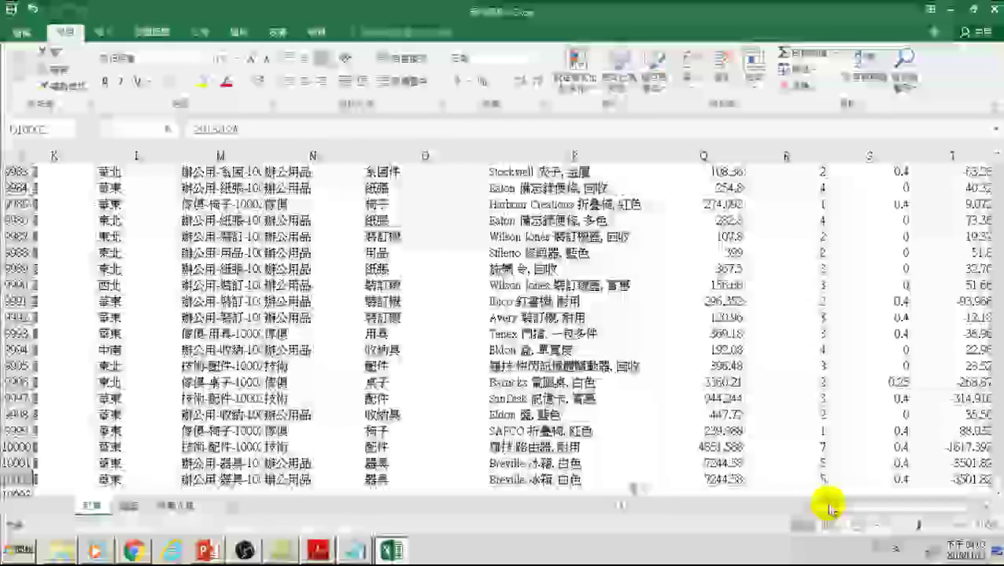
{"action": "left_click", "coordinate": [673, 479]}
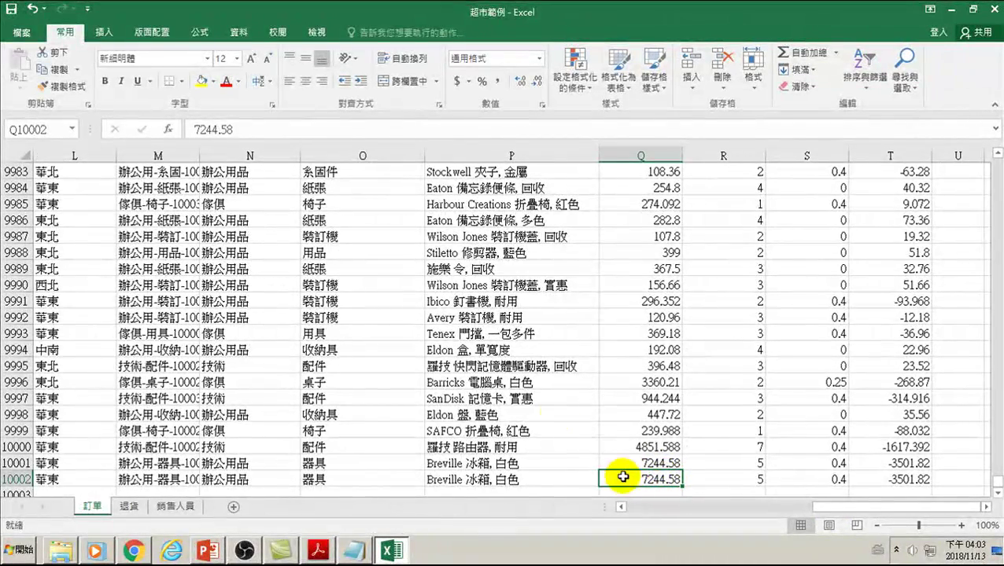
{"action": "double_click", "coordinate": [201, 130]}
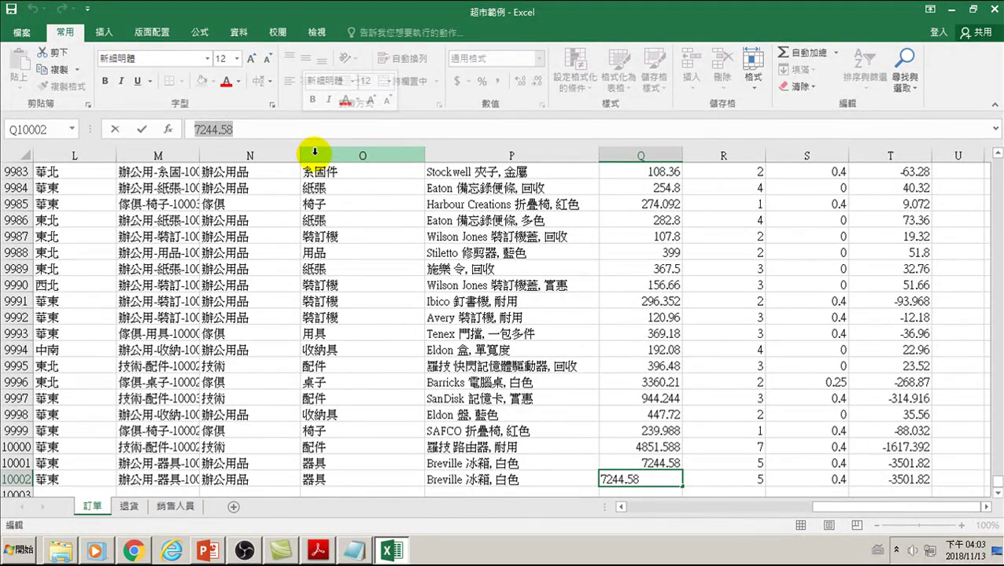
{"action": "type", "text": "1000000"}
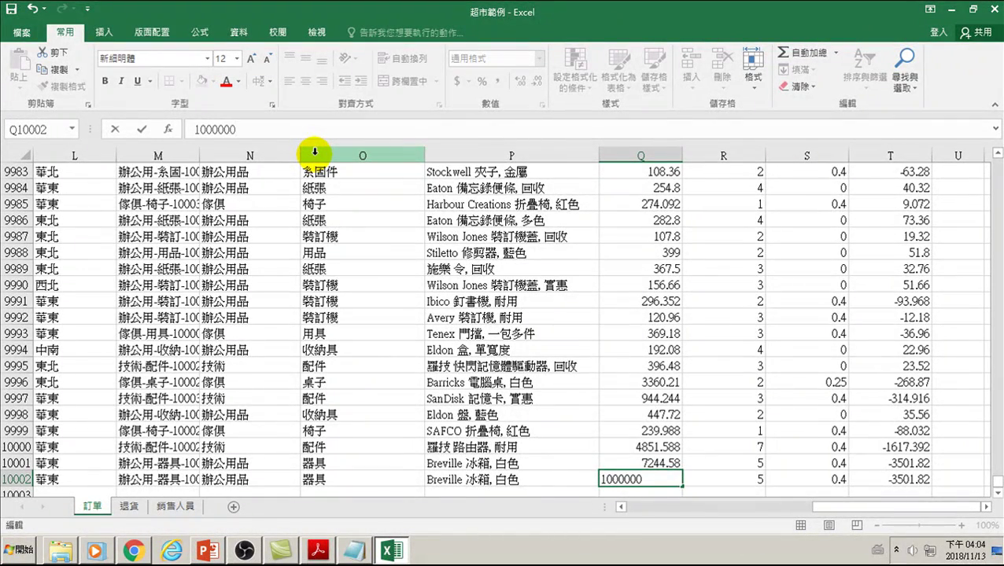
{"action": "key", "text": "Return"}
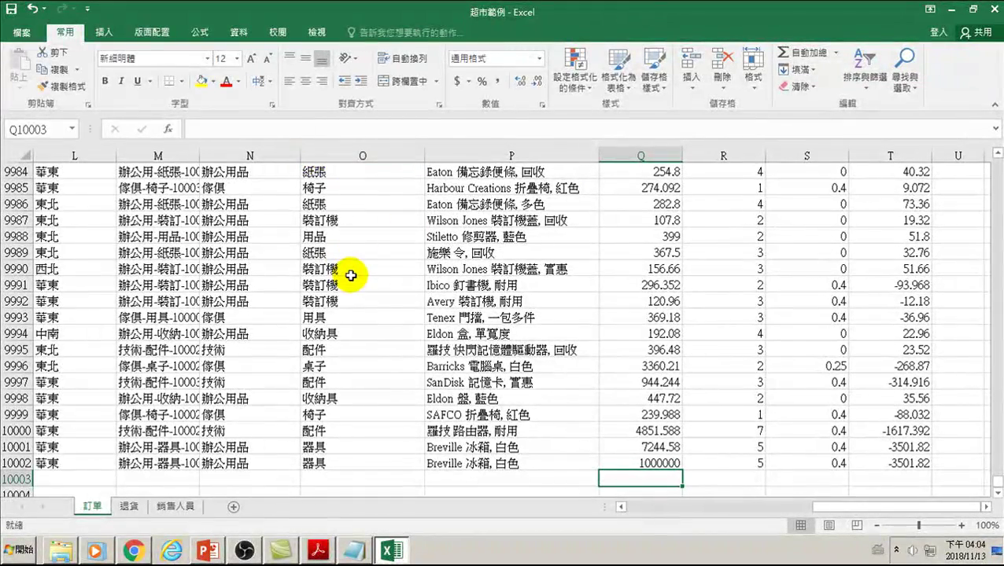
{"action": "left_click", "coordinate": [11, 11]}
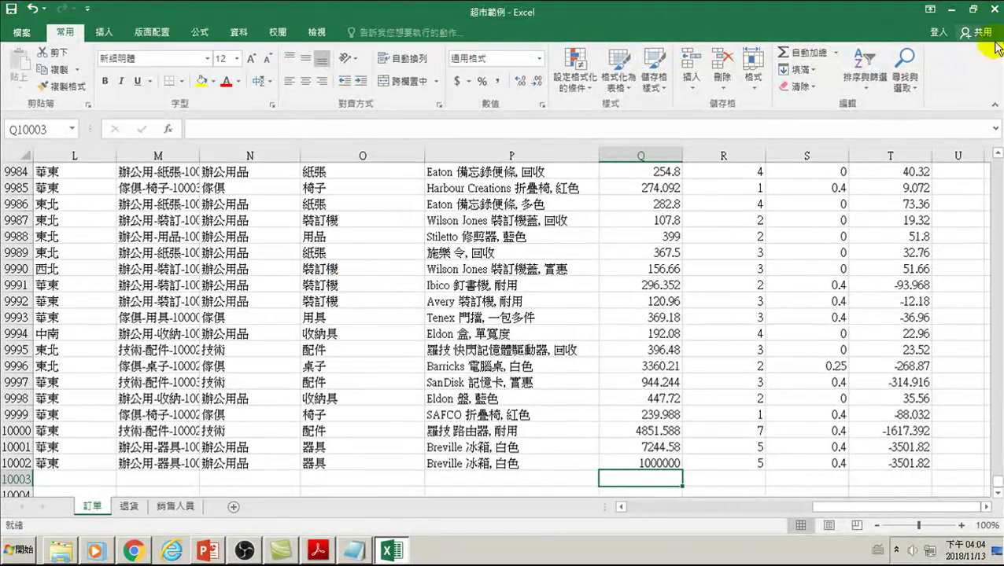
{"action": "left_click", "coordinate": [997, 14]}
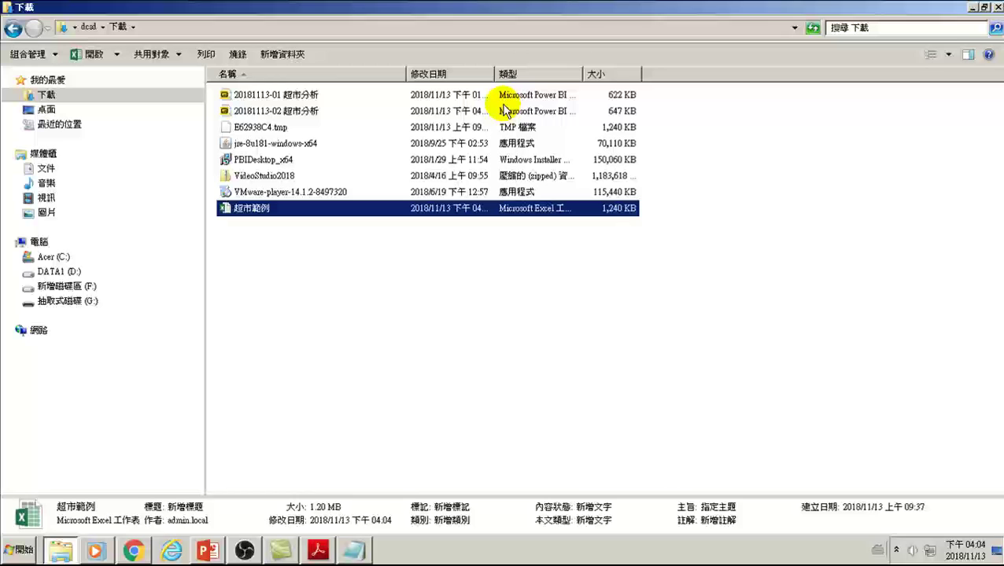
{"action": "left_click", "coordinate": [257, 109]}
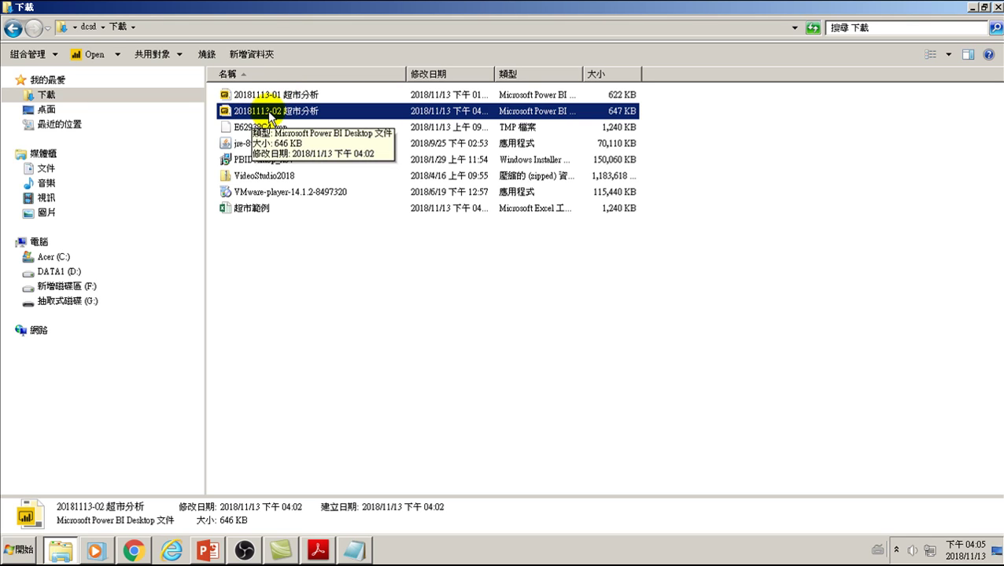
{"action": "left_click", "coordinate": [283, 112]}
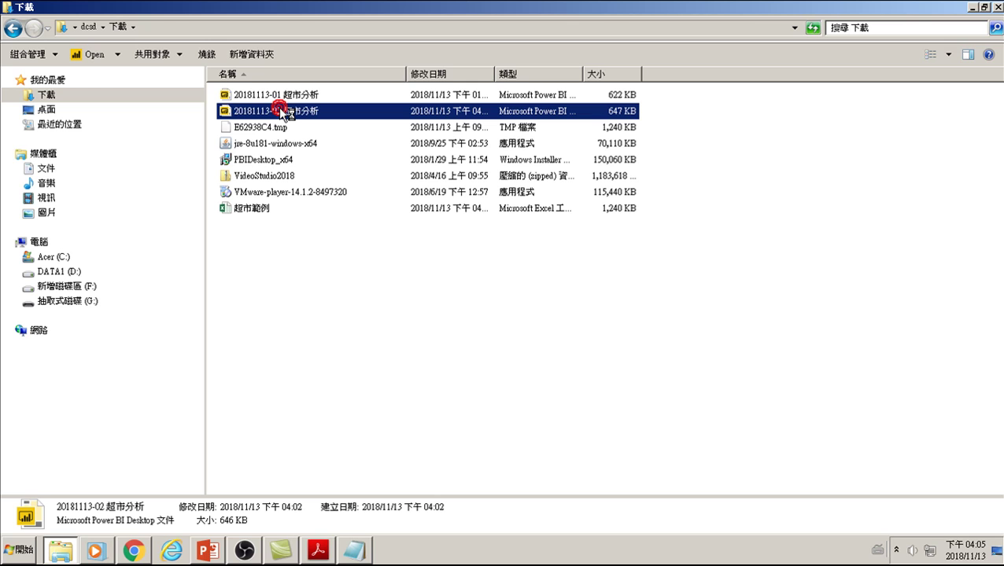
{"action": "double_click", "coordinate": [283, 113]}
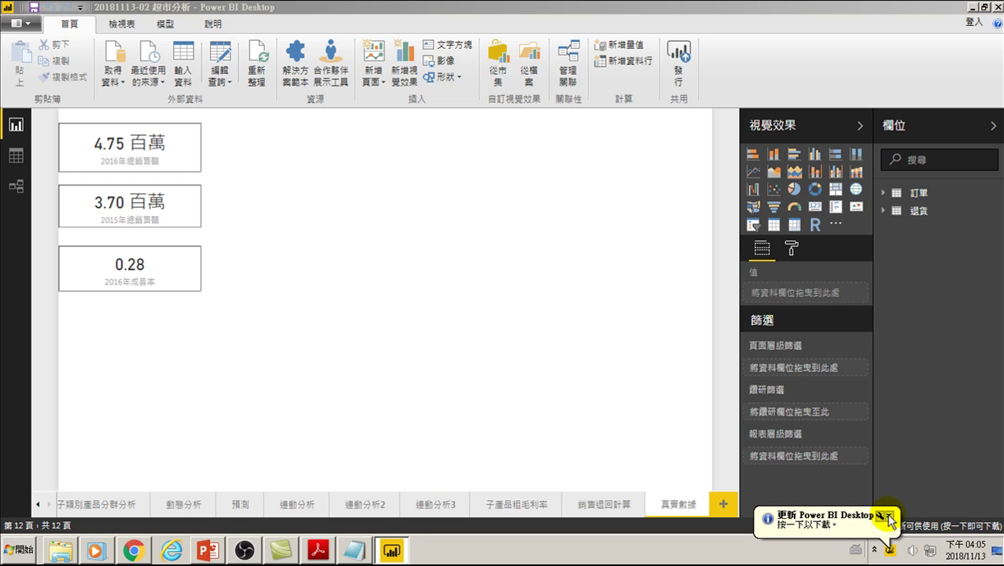
{"action": "left_click", "coordinate": [889, 516]}
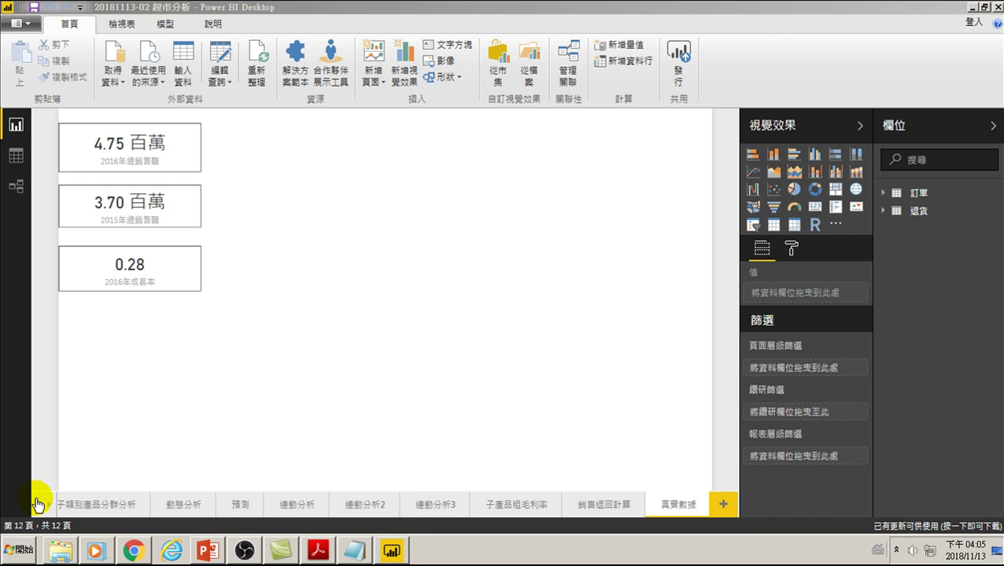
{"action": "left_click", "coordinate": [39, 504]}
{"action": "left_click", "coordinate": [97, 506]}
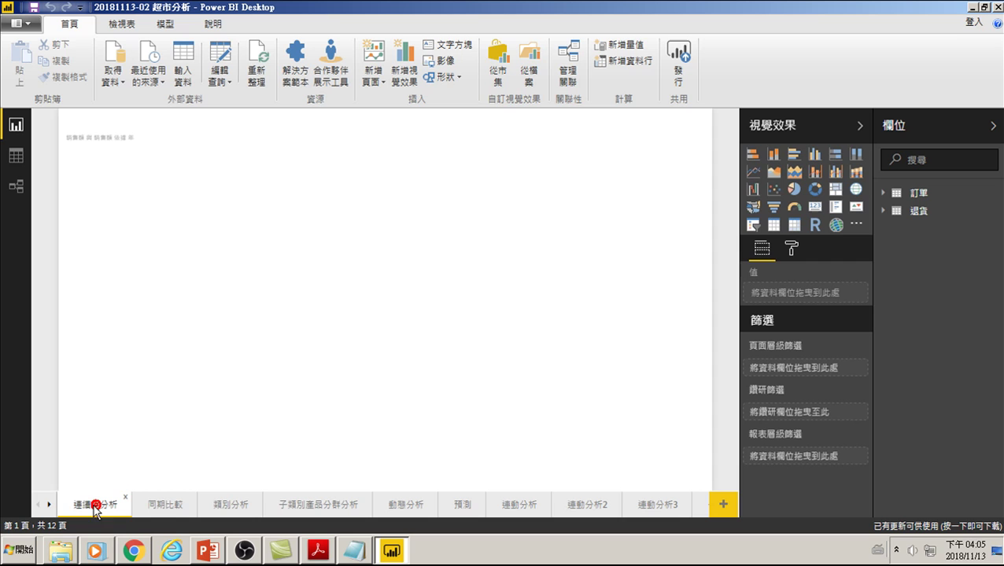
{"action": "left_click", "coordinate": [618, 469]}
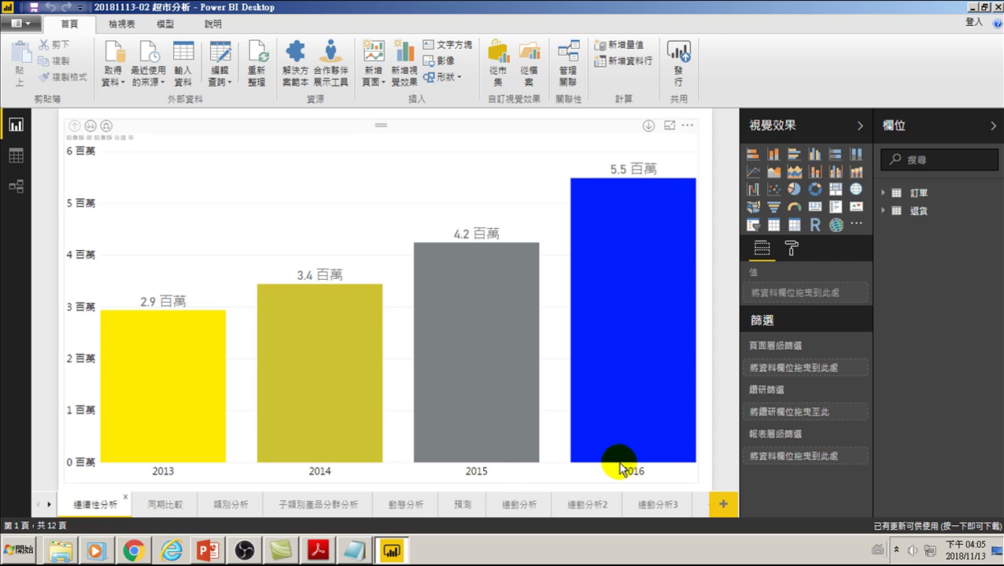
{"action": "left_click", "coordinate": [257, 55]}
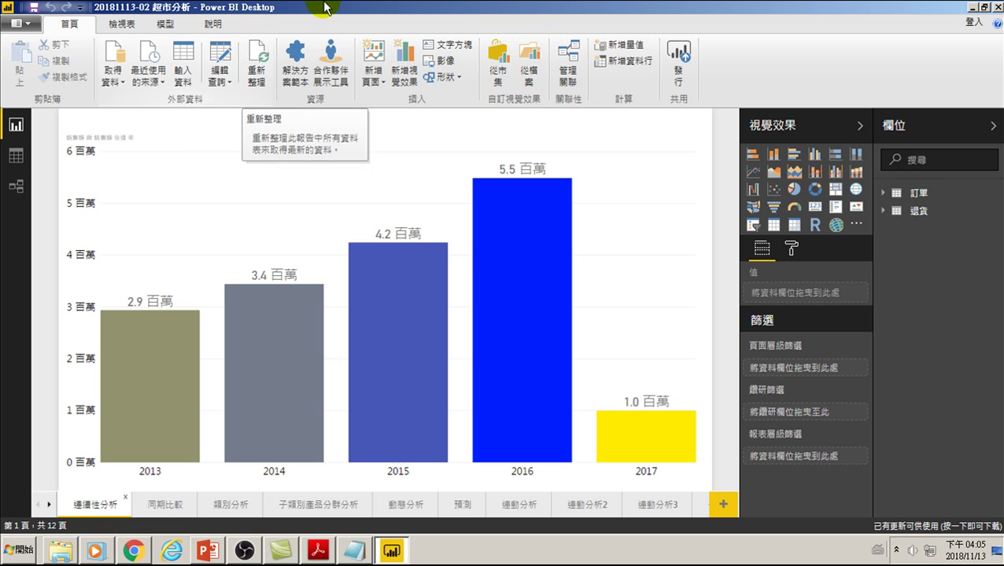
Tick 2017 in the 同期比較 page's year slicer, then go to the 類別分析 page
{"action": "left_click", "coordinate": [157, 506]}
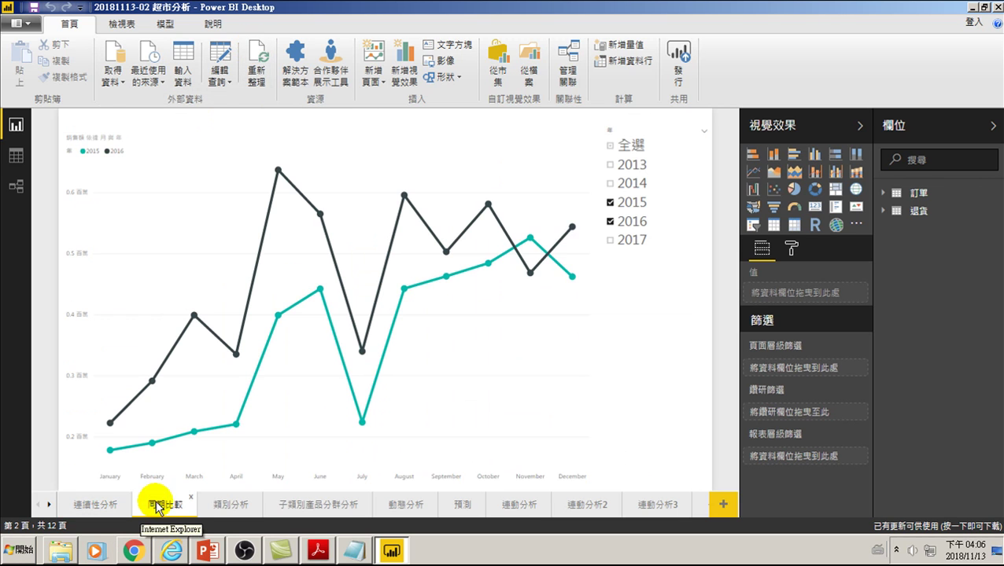
{"action": "left_click", "coordinate": [610, 241]}
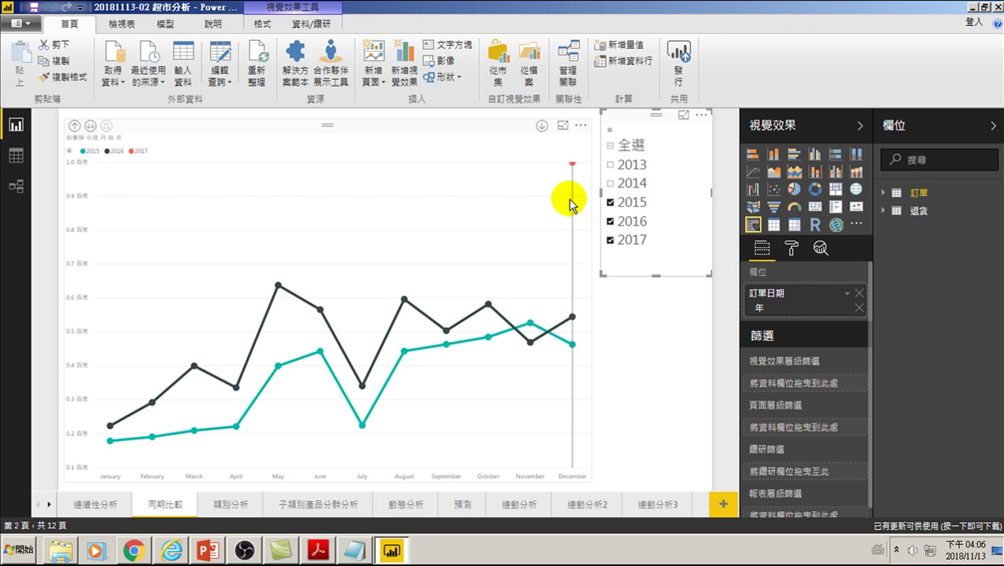
{"action": "left_click", "coordinate": [244, 502]}
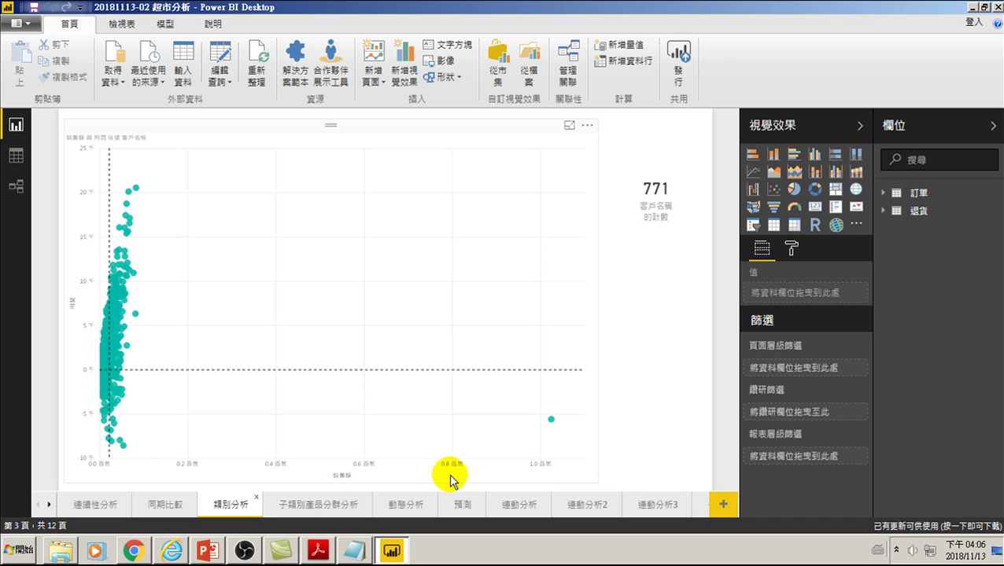
Play the 動態分析 scatter animation and select the 2017 器具 point
{"action": "left_click", "coordinate": [316, 504]}
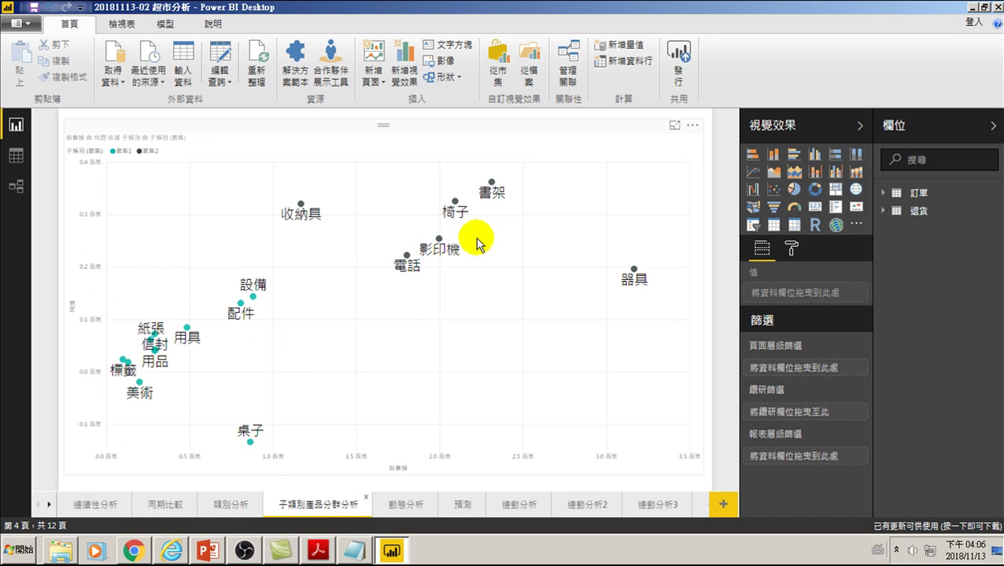
{"action": "left_click", "coordinate": [405, 505]}
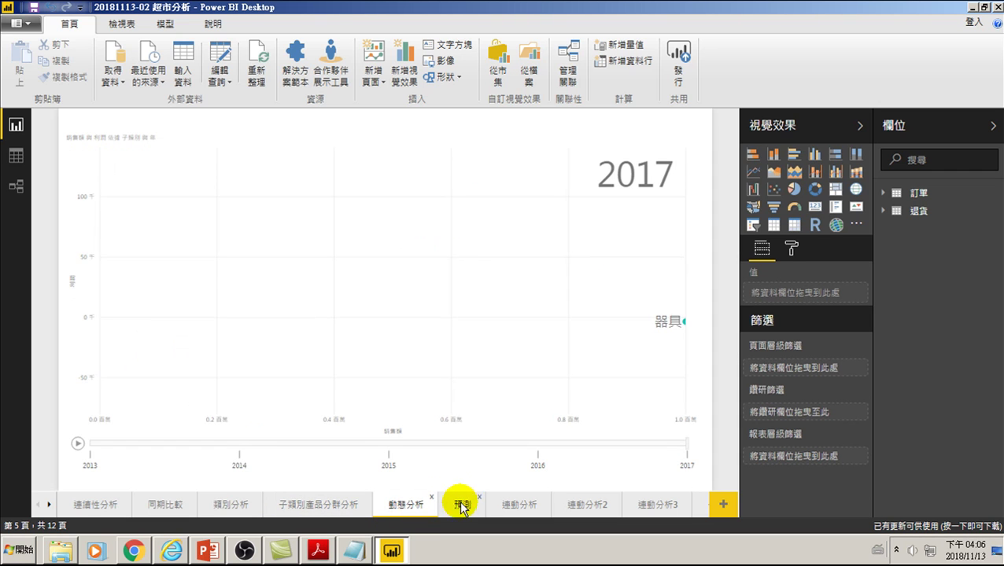
{"action": "left_click", "coordinate": [78, 444]}
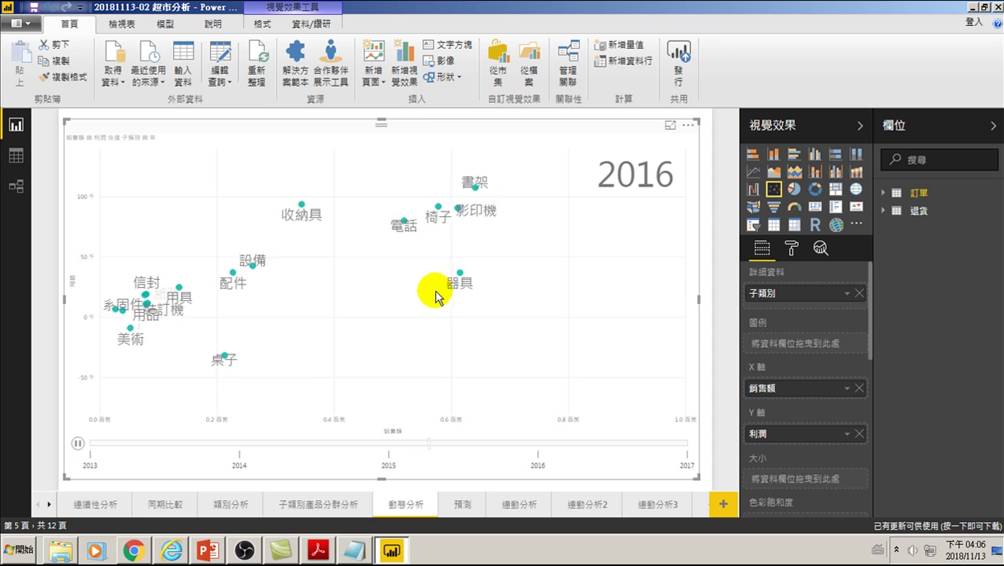
{"action": "left_click", "coordinate": [683, 264]}
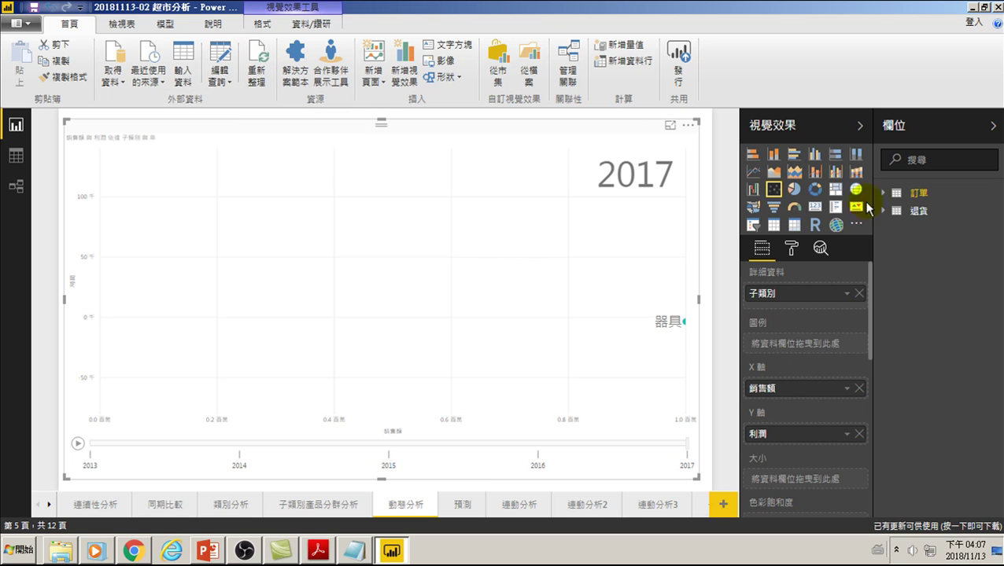
{"action": "left_click", "coordinate": [885, 194]}
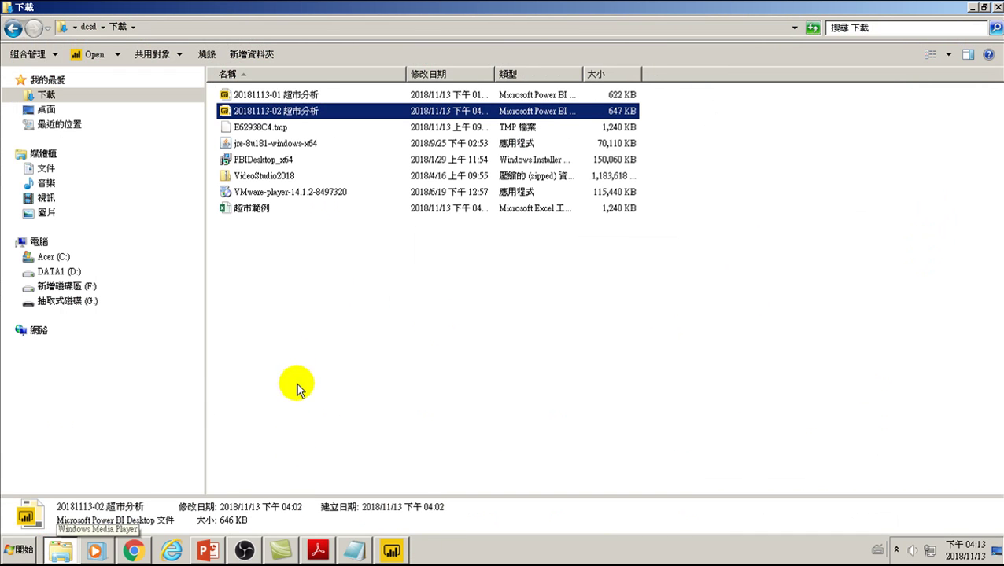
{"action": "left_click", "coordinate": [324, 332]}
{"action": "left_click", "coordinate": [391, 546]}
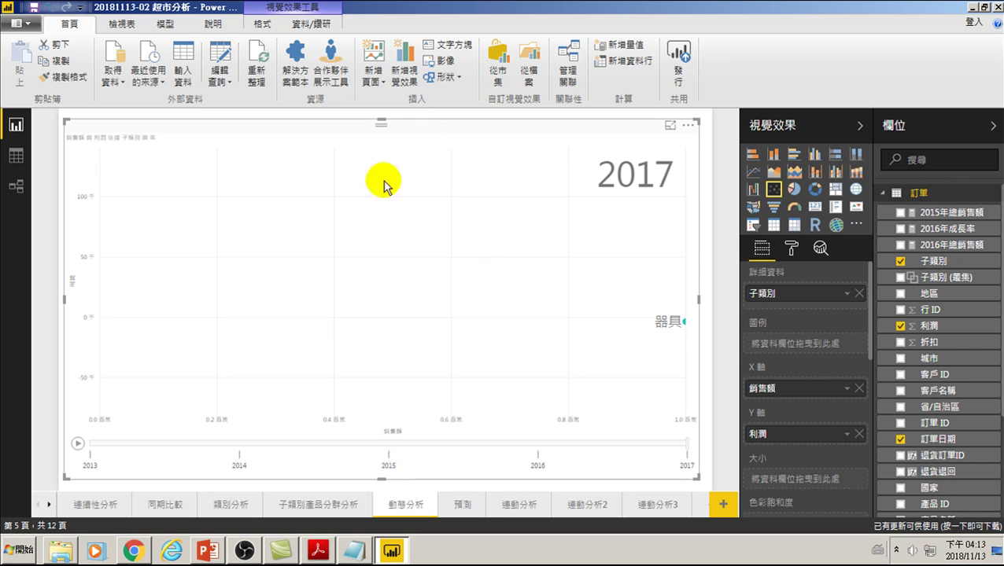
{"action": "left_click", "coordinate": [996, 7]}
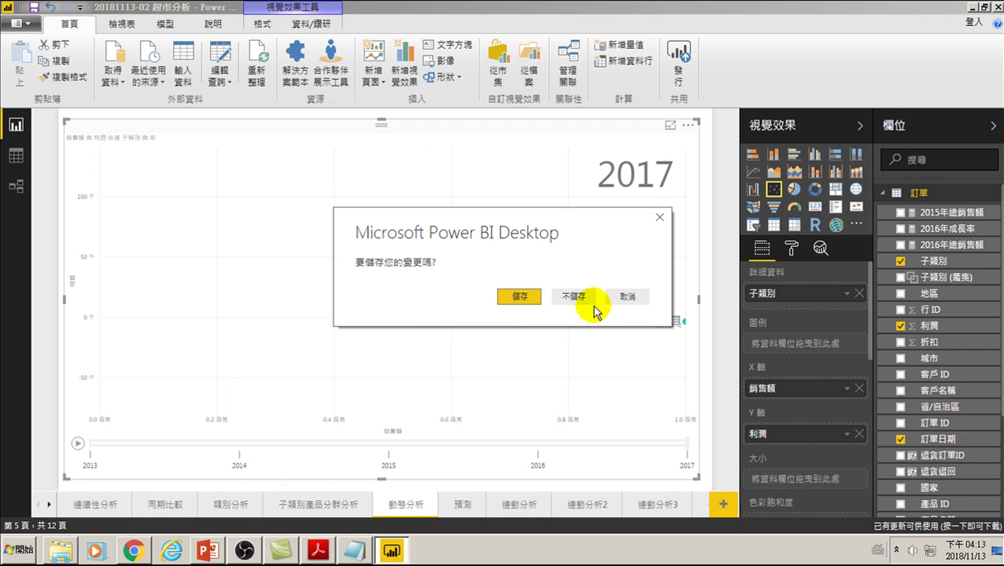
{"action": "left_click", "coordinate": [516, 298]}
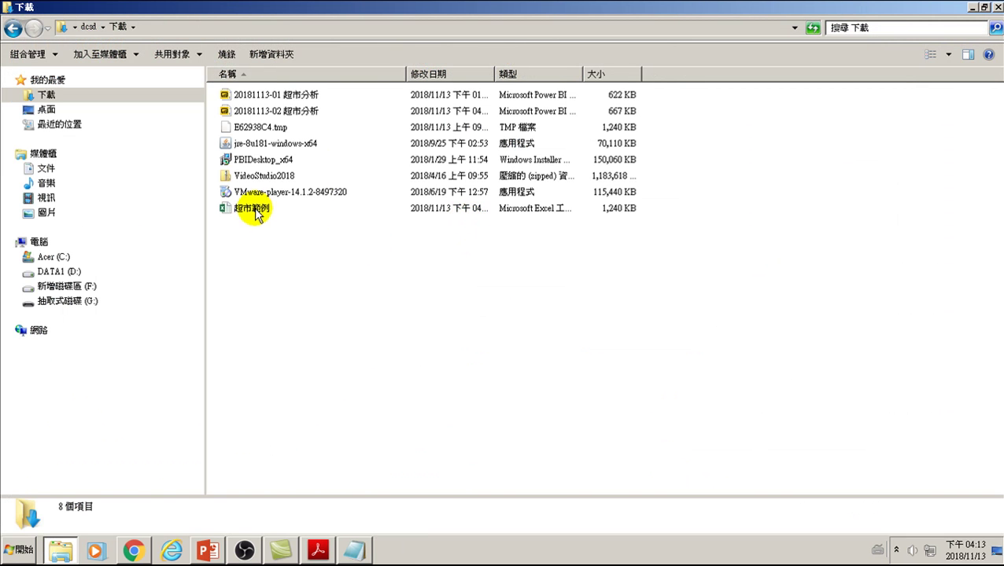
Delete the 1000000-sales test row 10002 from 超市範例.xlsx, then save the workbook when closing Excel
{"action": "double_click", "coordinate": [252, 207]}
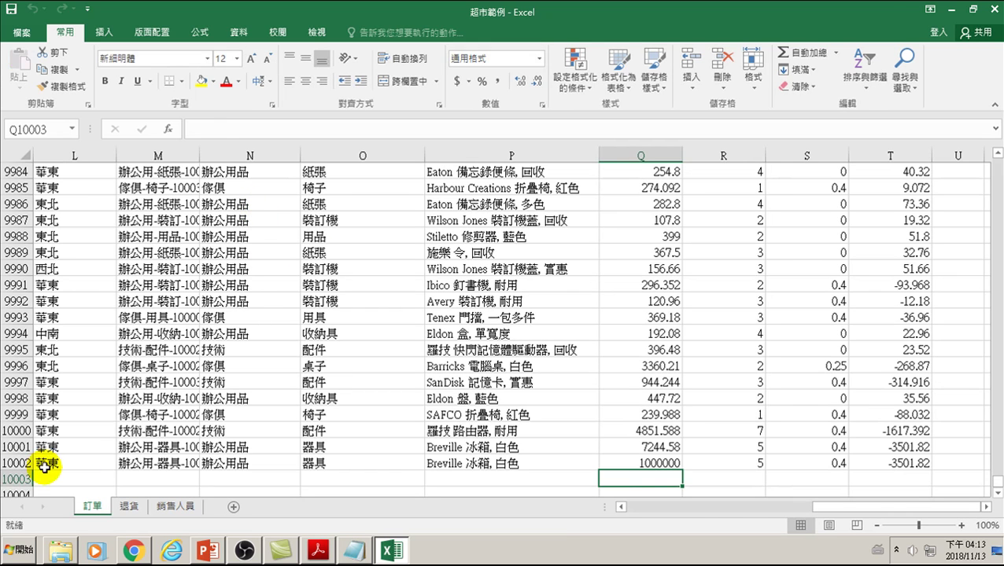
{"action": "left_click", "coordinate": [16, 463]}
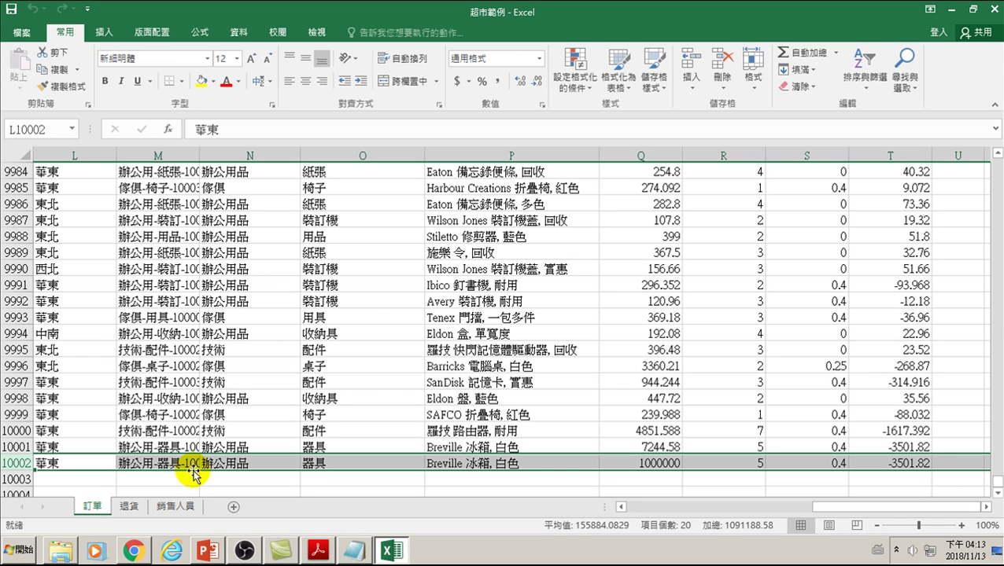
{"action": "right_click", "coordinate": [447, 464]}
{"action": "left_click", "coordinate": [481, 367]}
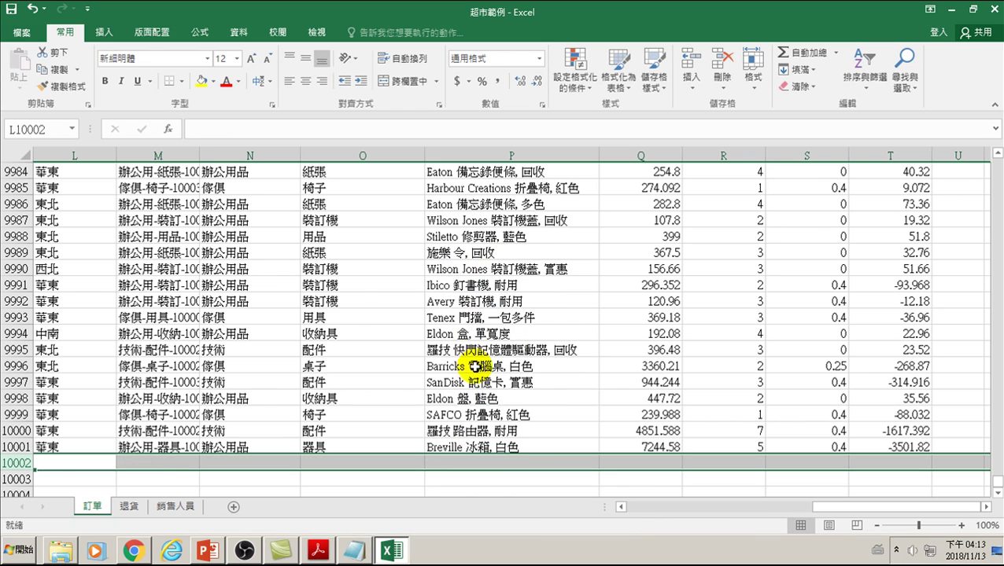
{"action": "left_click", "coordinate": [231, 344]}
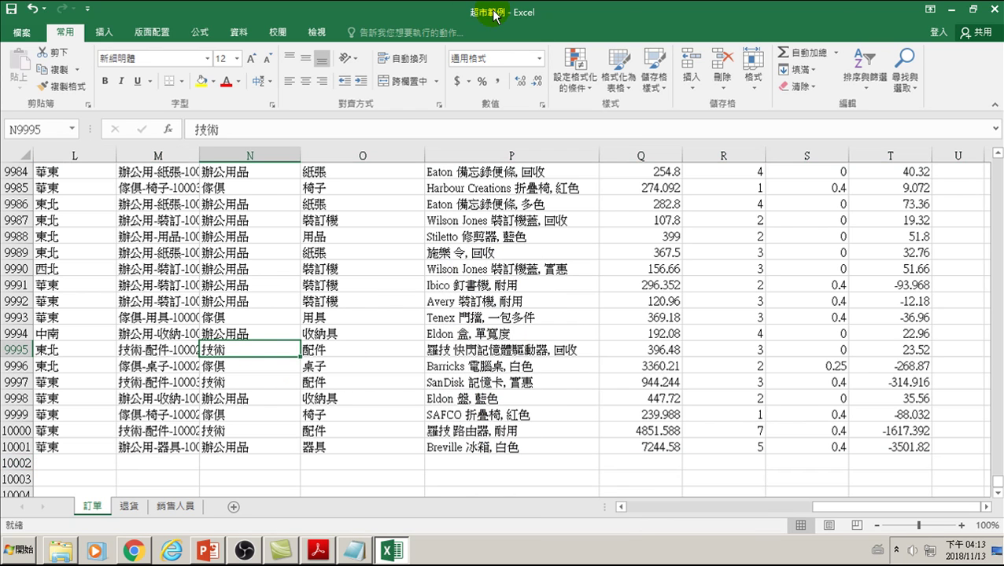
{"action": "left_click", "coordinate": [994, 10]}
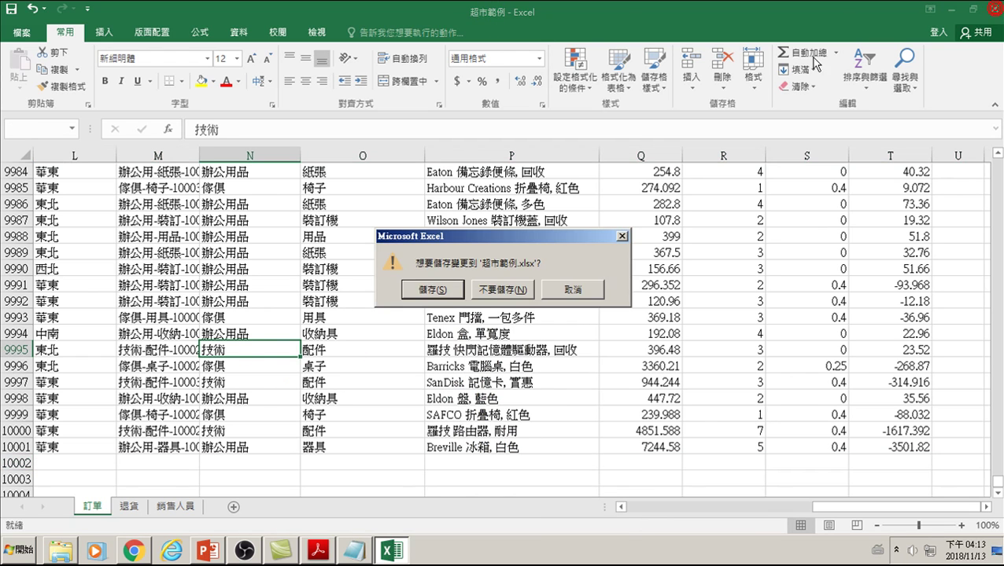
{"action": "left_click", "coordinate": [433, 290]}
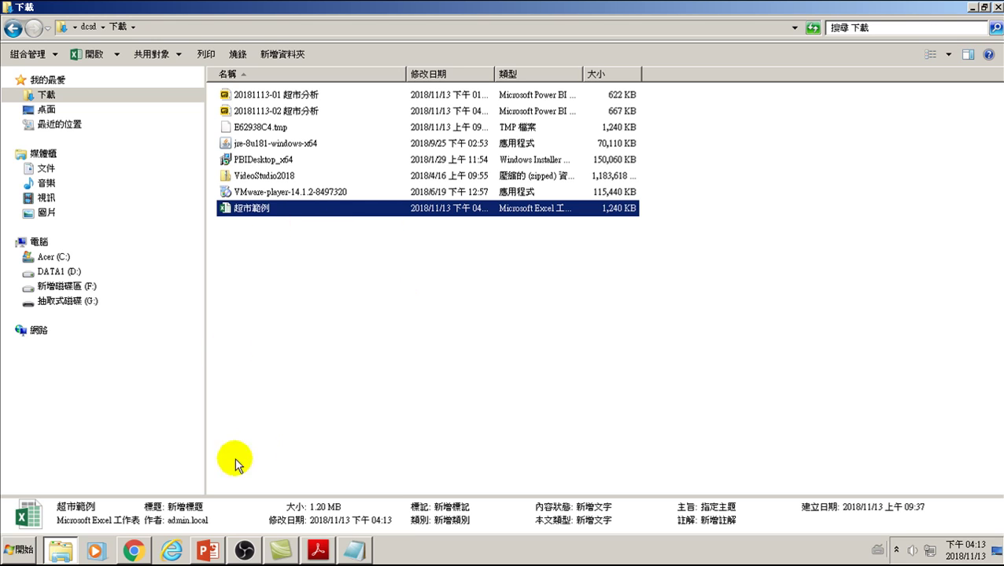
{"action": "left_click", "coordinate": [259, 114]}
{"action": "double_click", "coordinate": [279, 118]}
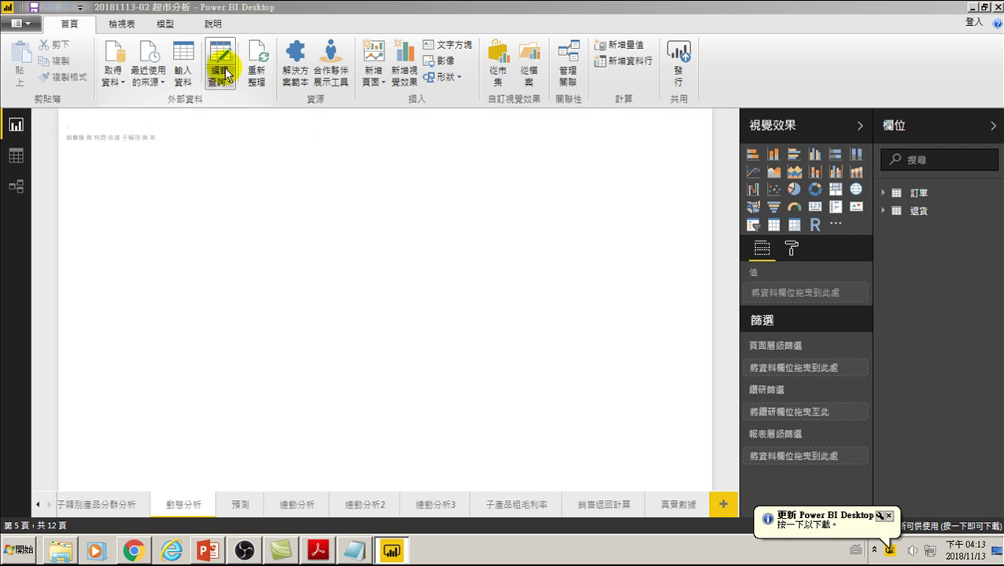
{"action": "left_click", "coordinate": [40, 504]}
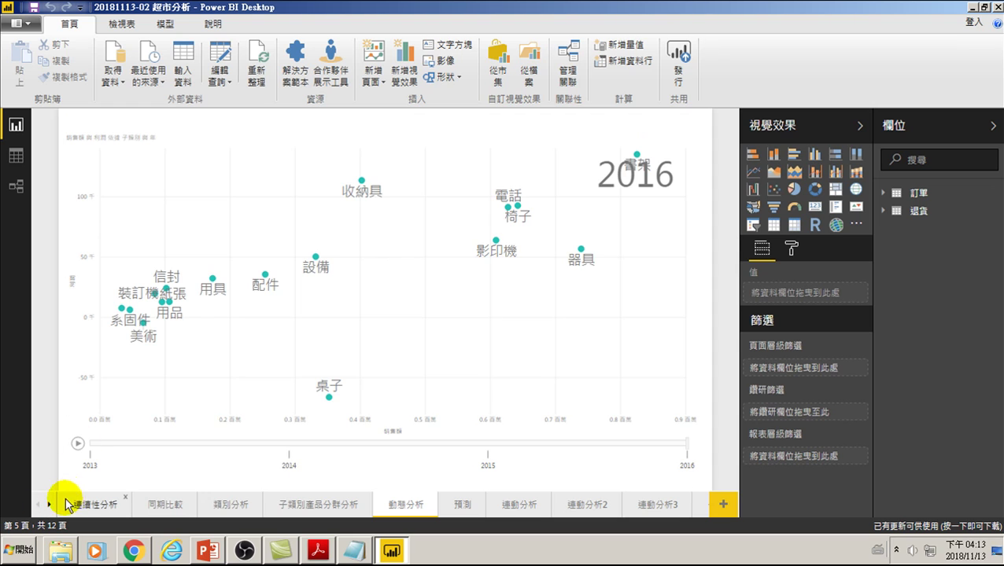
{"action": "left_click", "coordinate": [88, 506]}
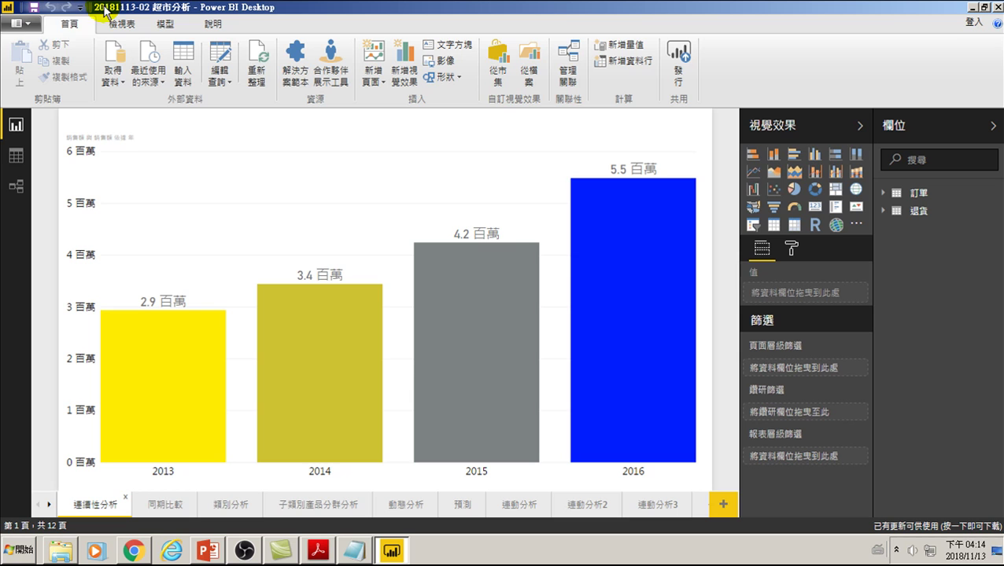
{"action": "left_click", "coordinate": [34, 9]}
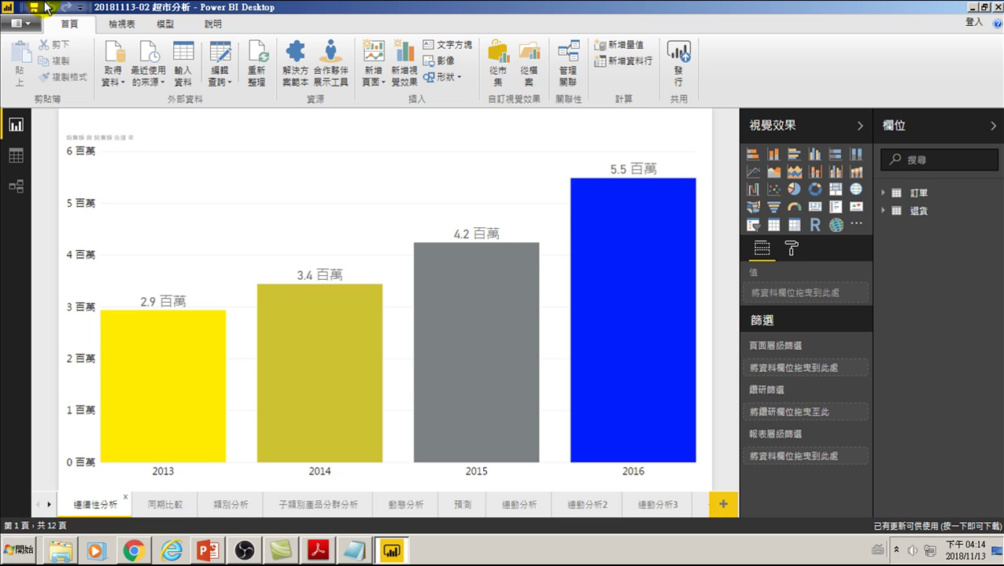